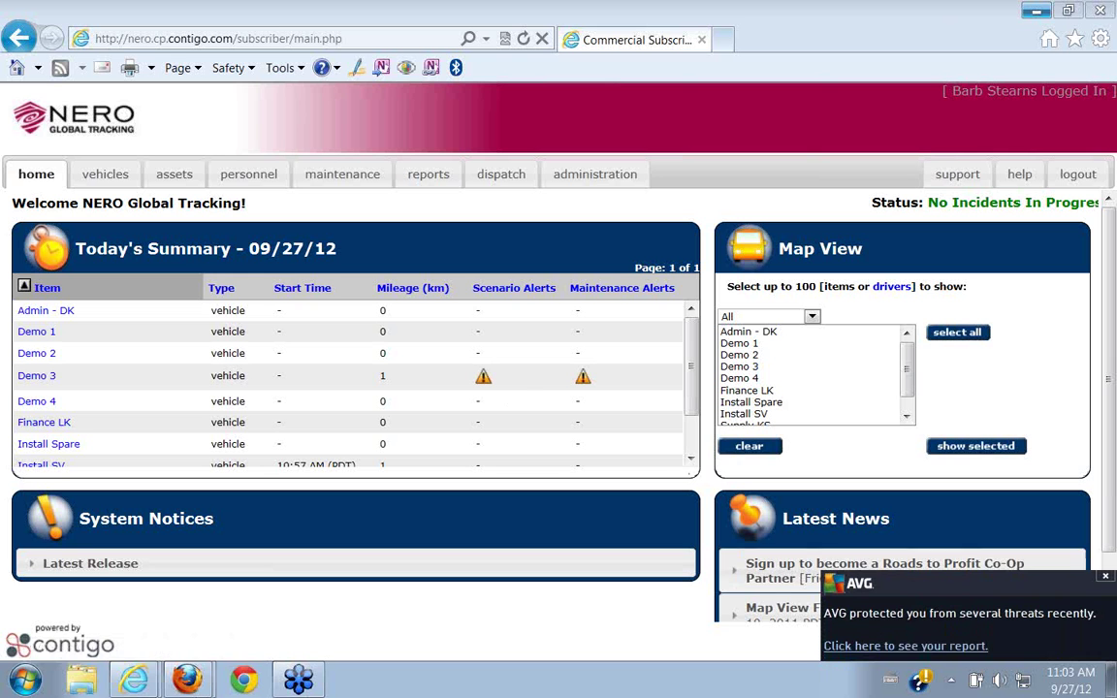
# Dismiss the antivirus notification and review Demo 3's scenario alerts for today in its Event Detail Report.
pyautogui.click(1106, 579)
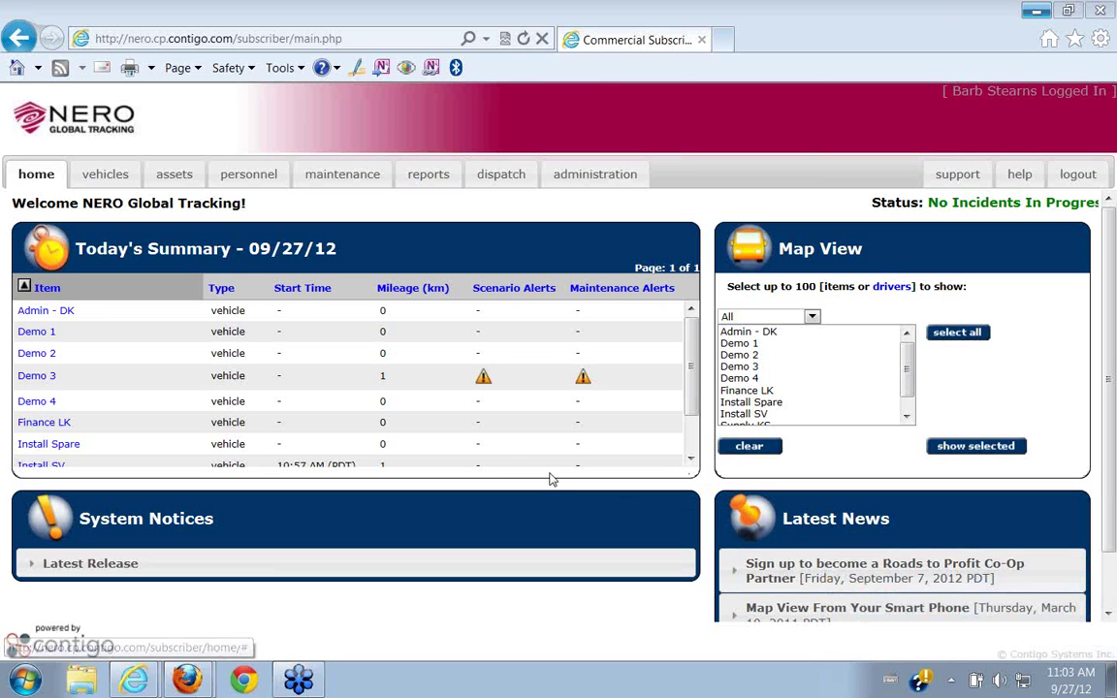
pyautogui.click(483, 378)
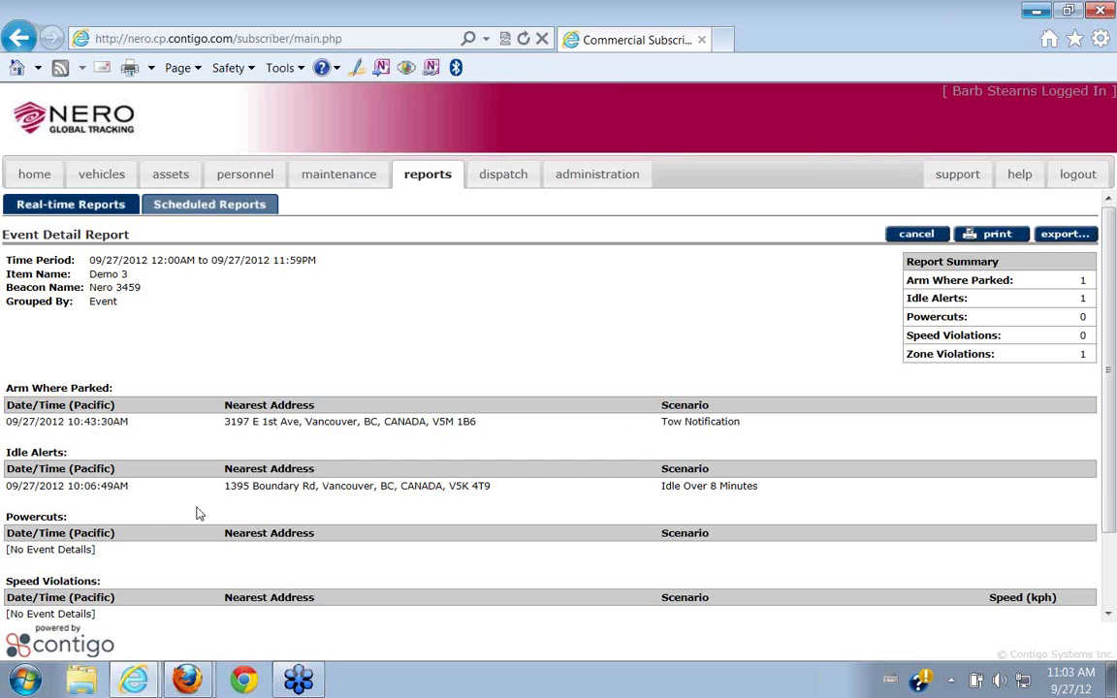
pyautogui.scroll(-1, 669, 506)
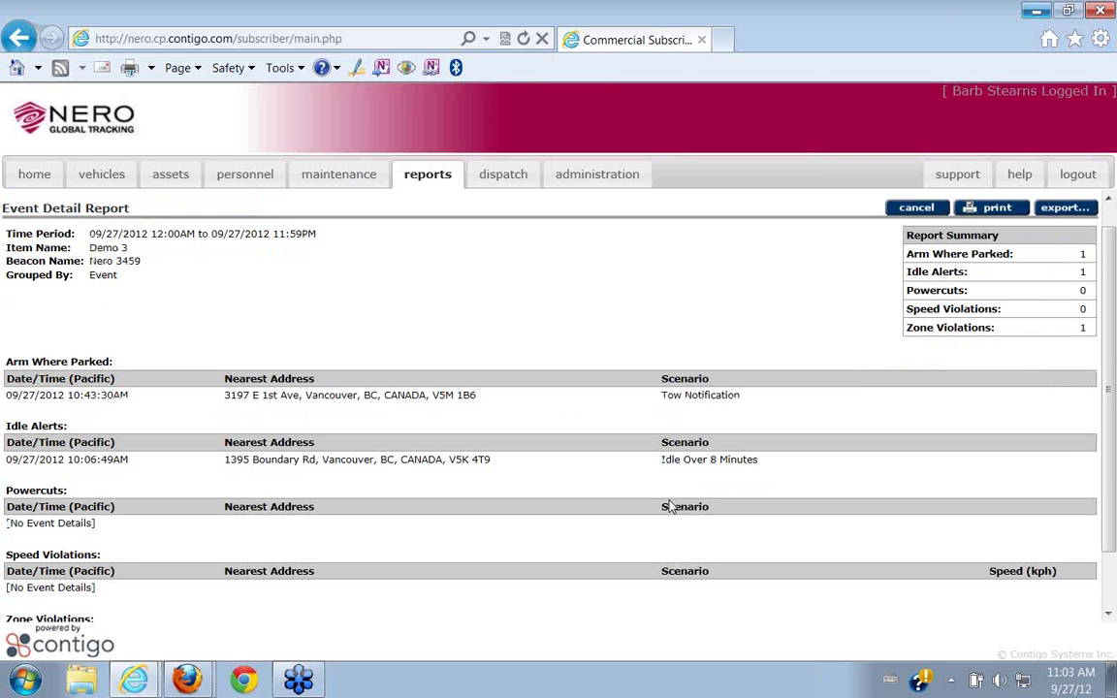
pyautogui.scroll(-3, 668, 504)
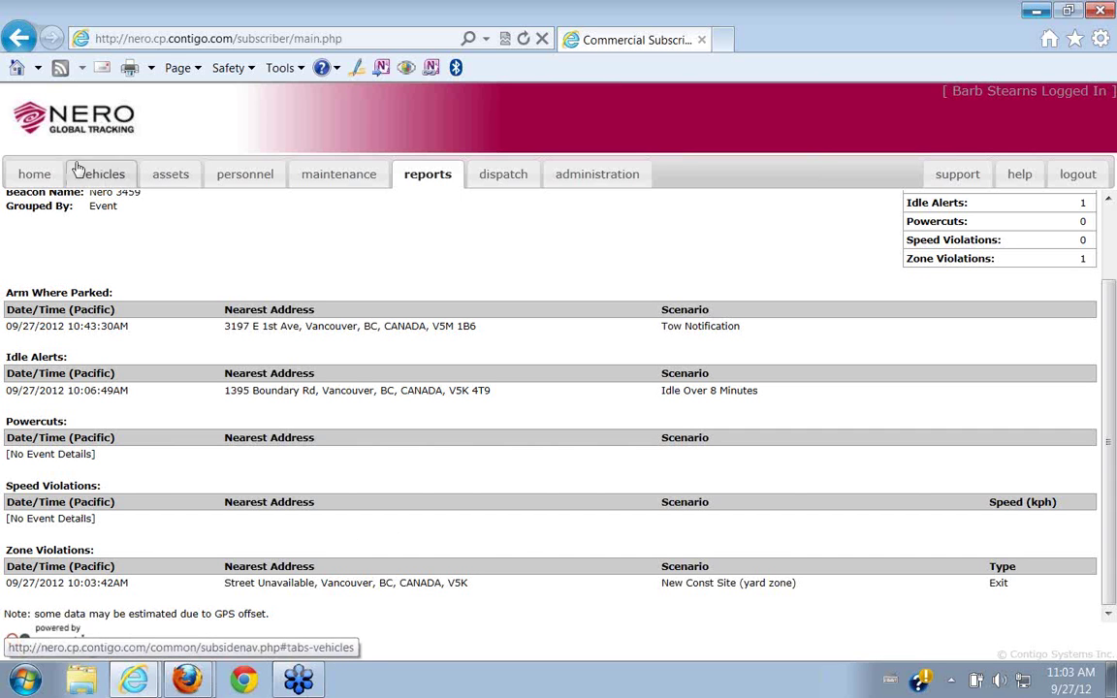
# Return to the home page and look through the vehicles' scenario and maintenance alerts in Today's Summary.
pyautogui.click(41, 177)
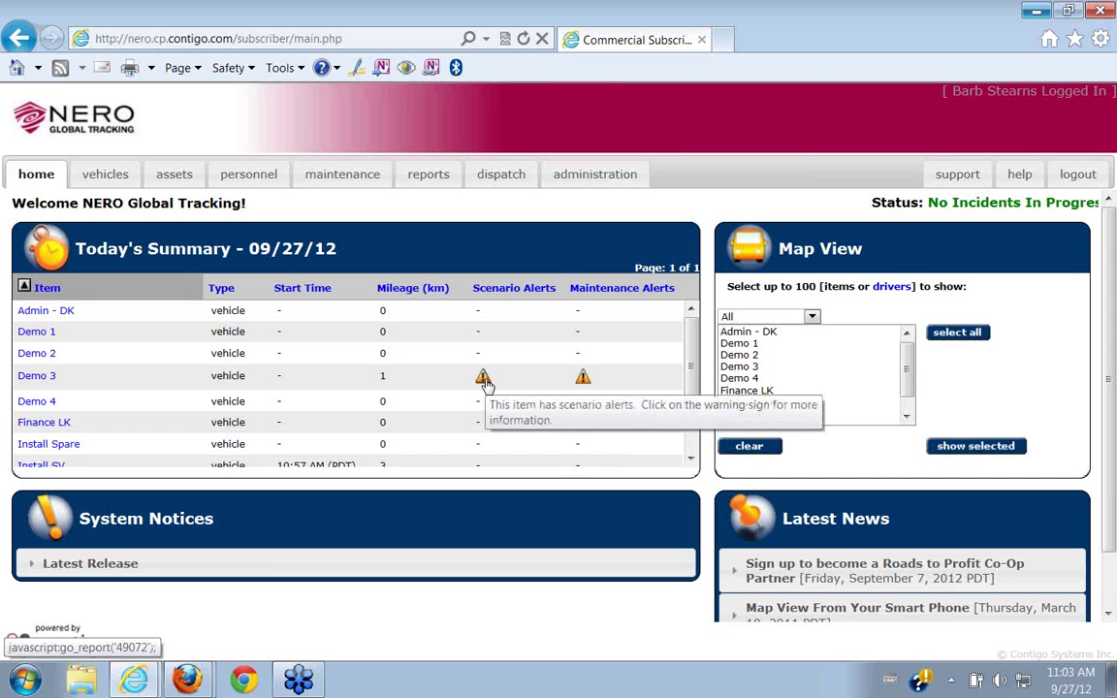
pyautogui.scroll(-2, 484, 380)
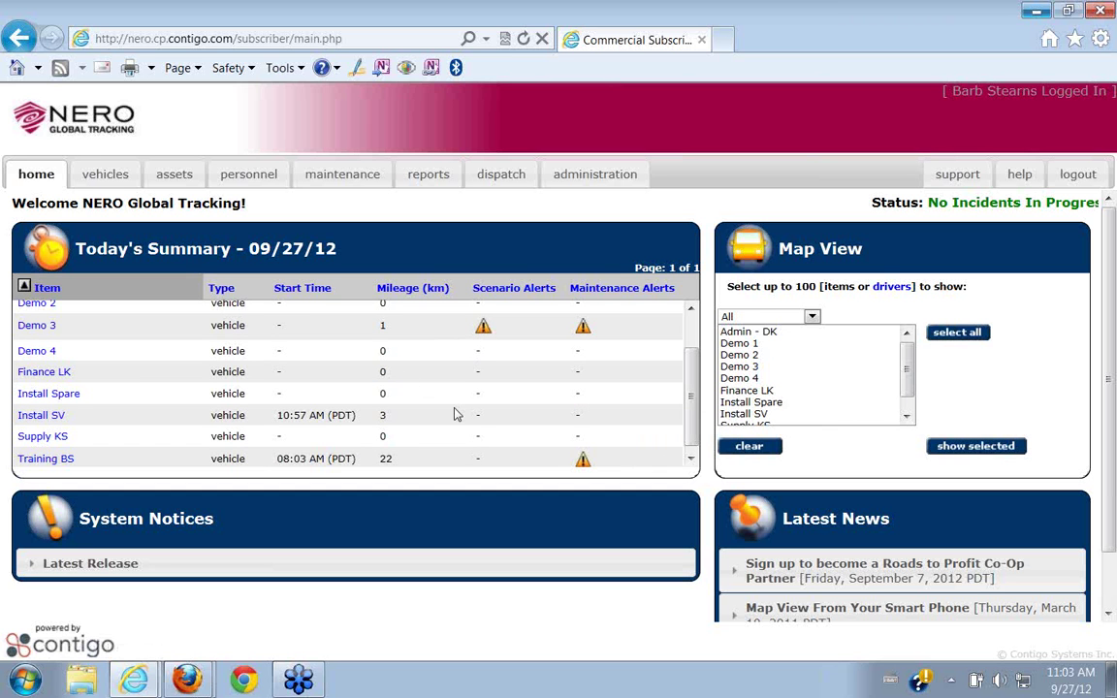
pyautogui.scroll(1, 455, 414)
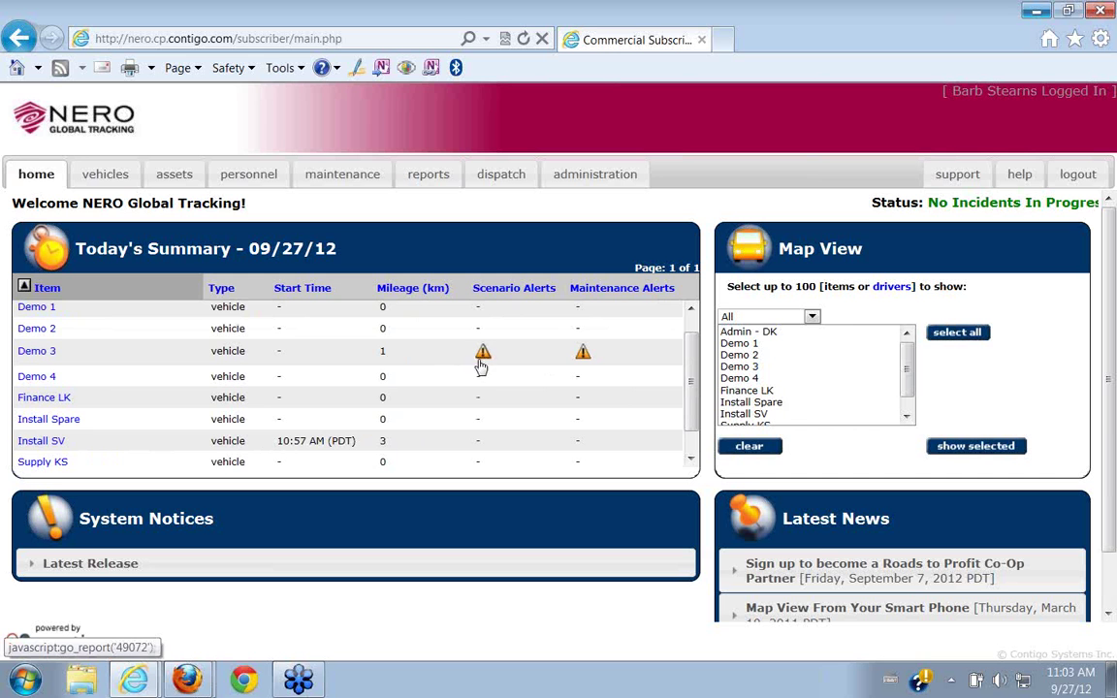
pyautogui.scroll(-3, 484, 360)
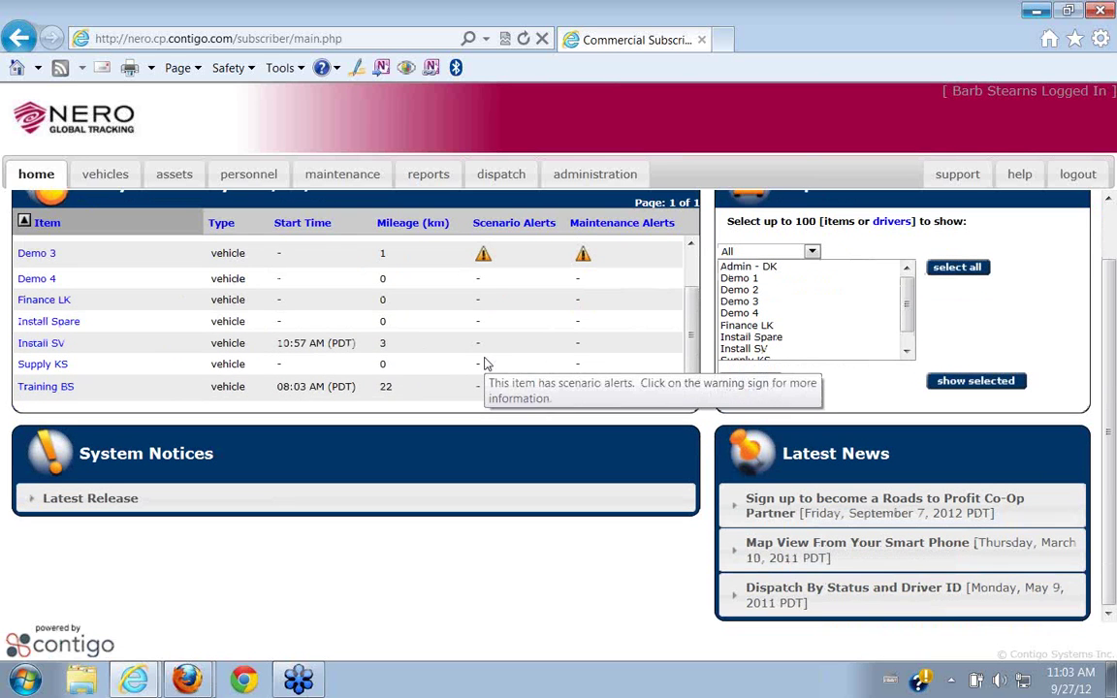
pyautogui.scroll(3, 503, 285)
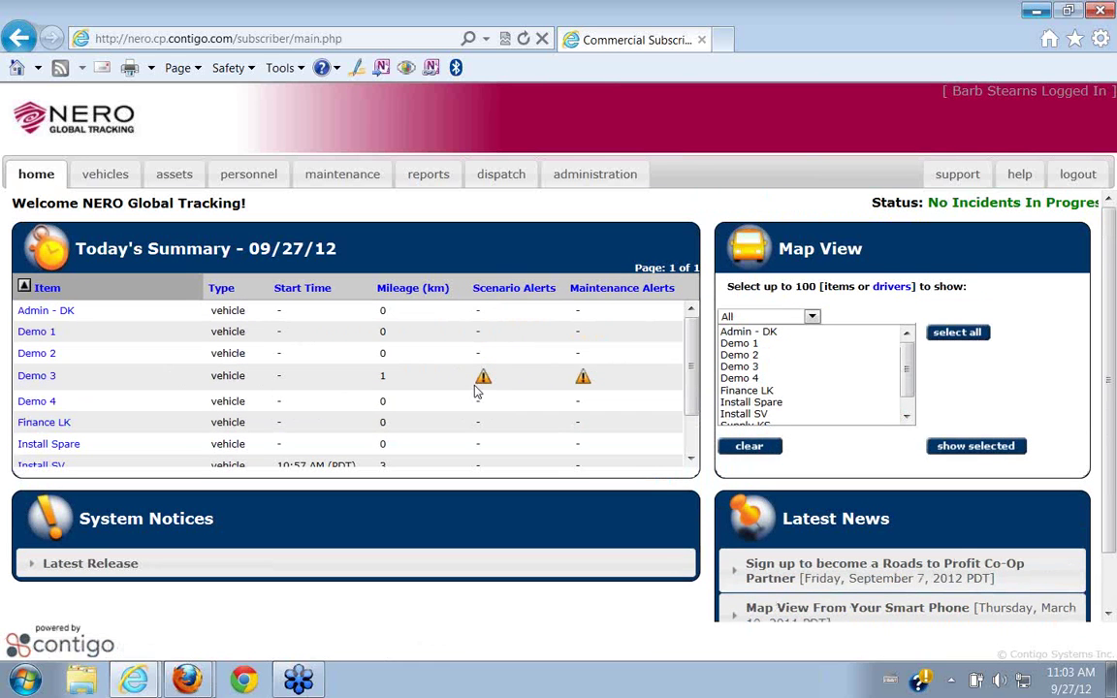
# Open the administration area's scenario list and review the configured scenarios with their events and schedules.
pyautogui.click(589, 177)
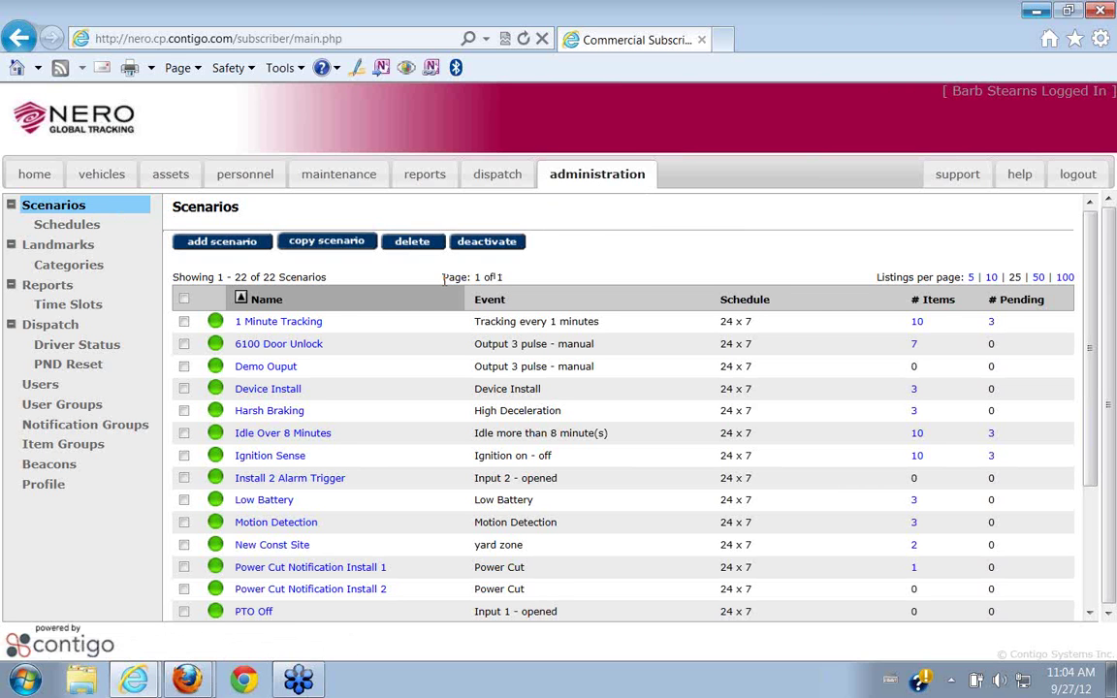
pyautogui.scroll(-1, 444, 283)
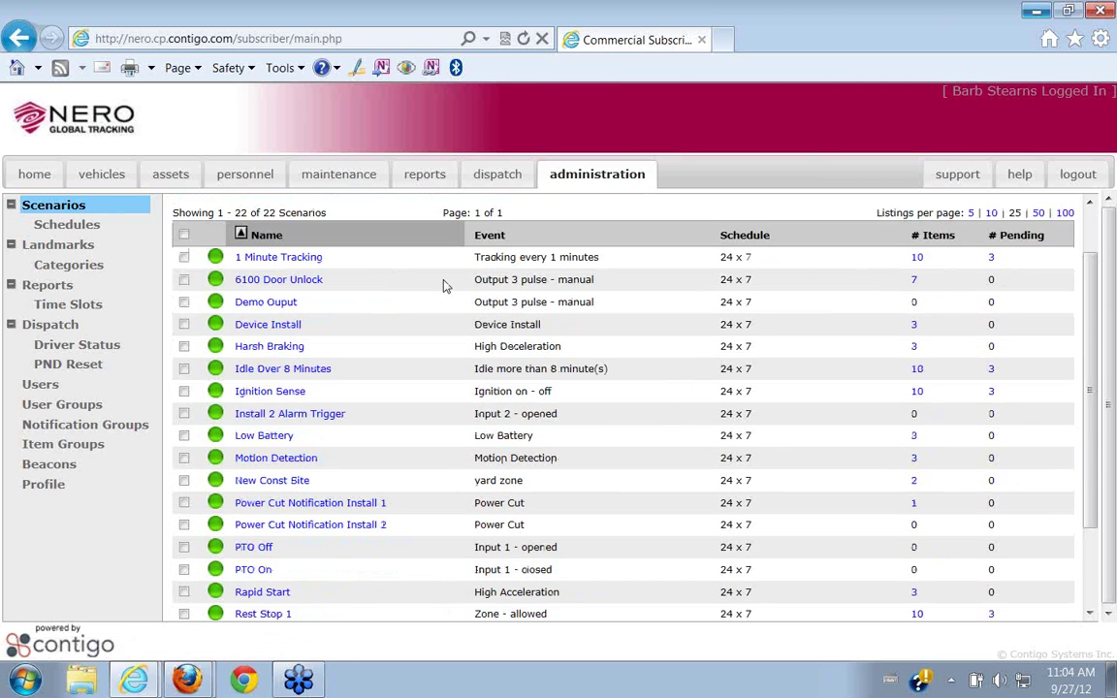
pyautogui.scroll(-2, 444, 284)
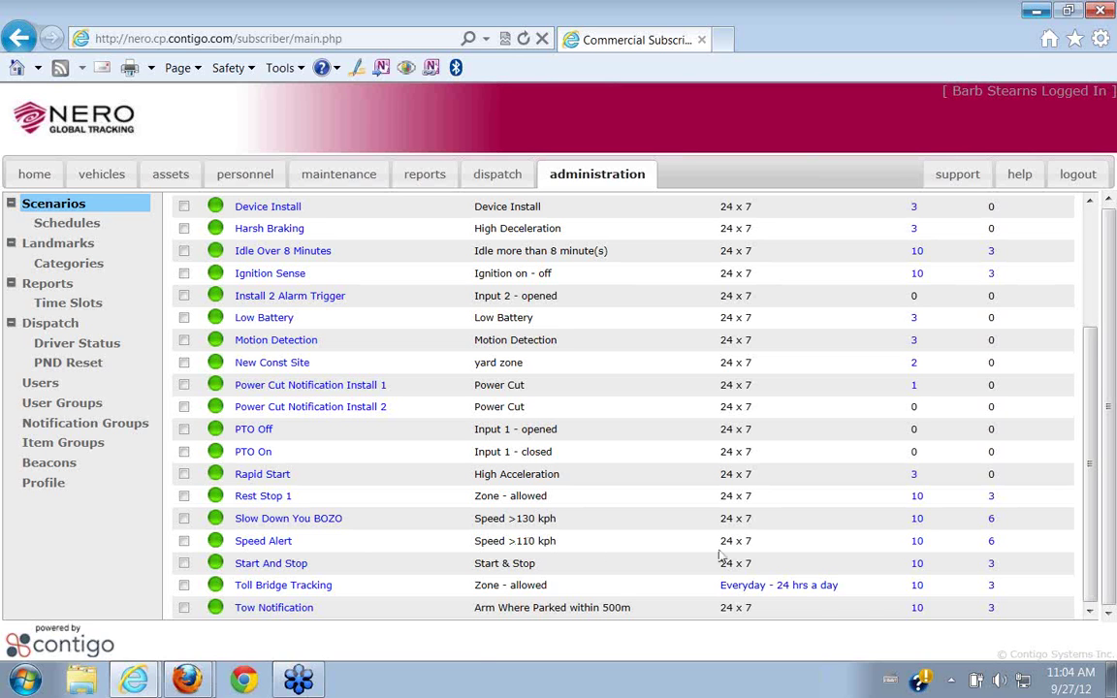
# Open the Speed Alert scenario for editing and examine its speed rule and expanded schedule settings.
pyautogui.moveTo(919, 546)
pyautogui.click(281, 543)
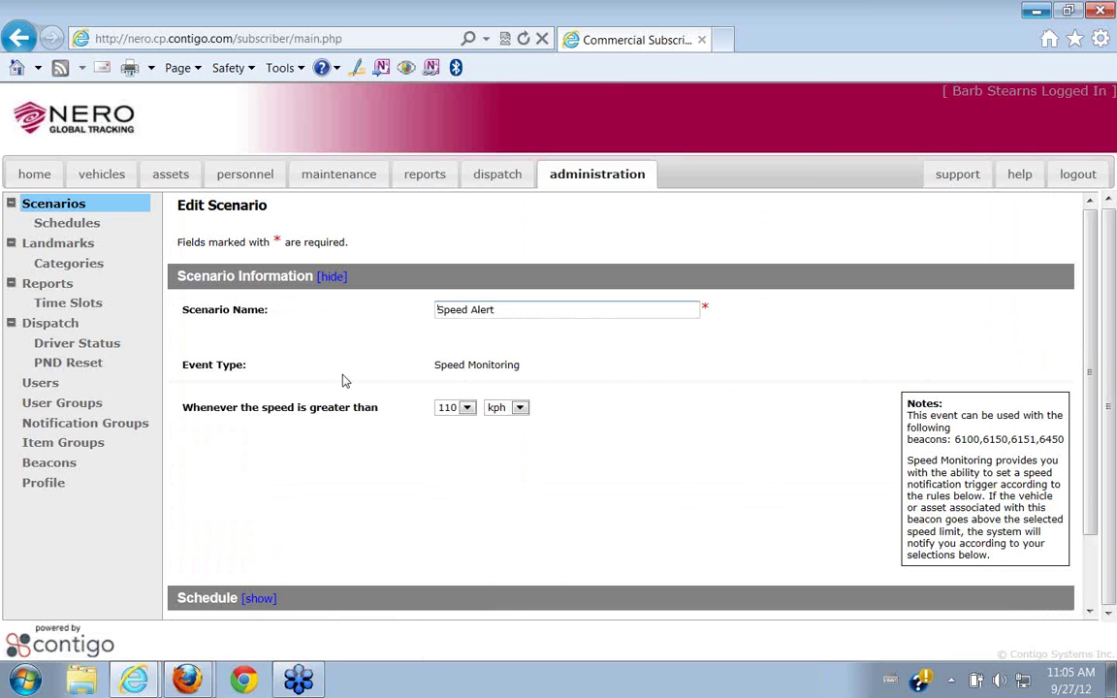
pyautogui.scroll(-1, 562, 372)
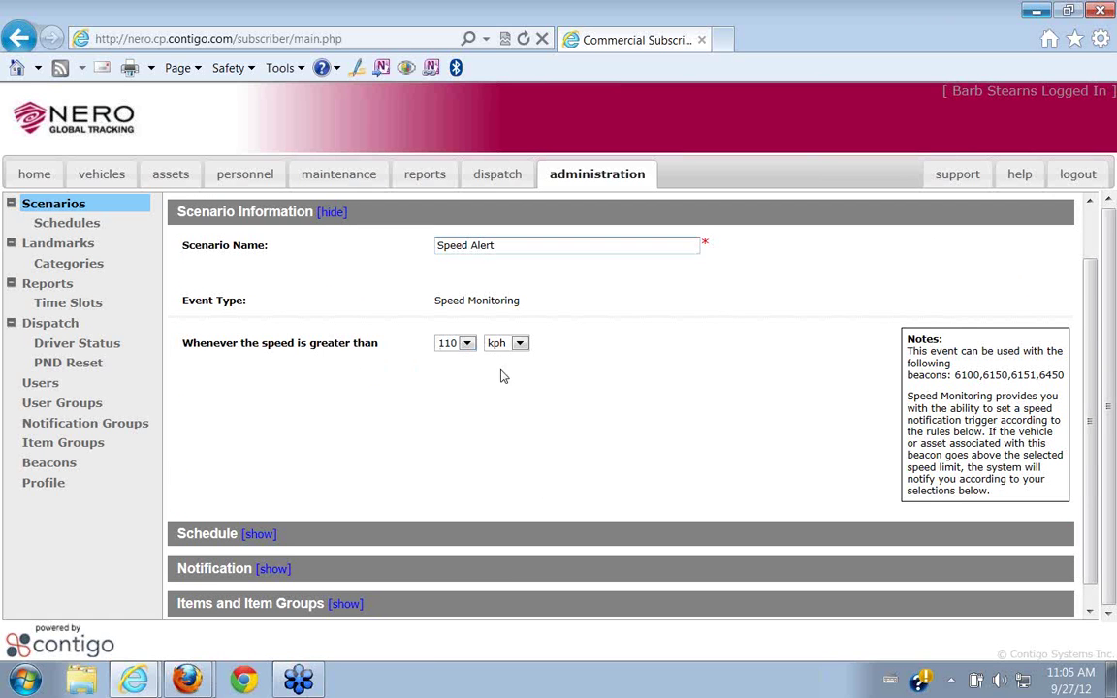
pyautogui.scroll(-1, 601, 415)
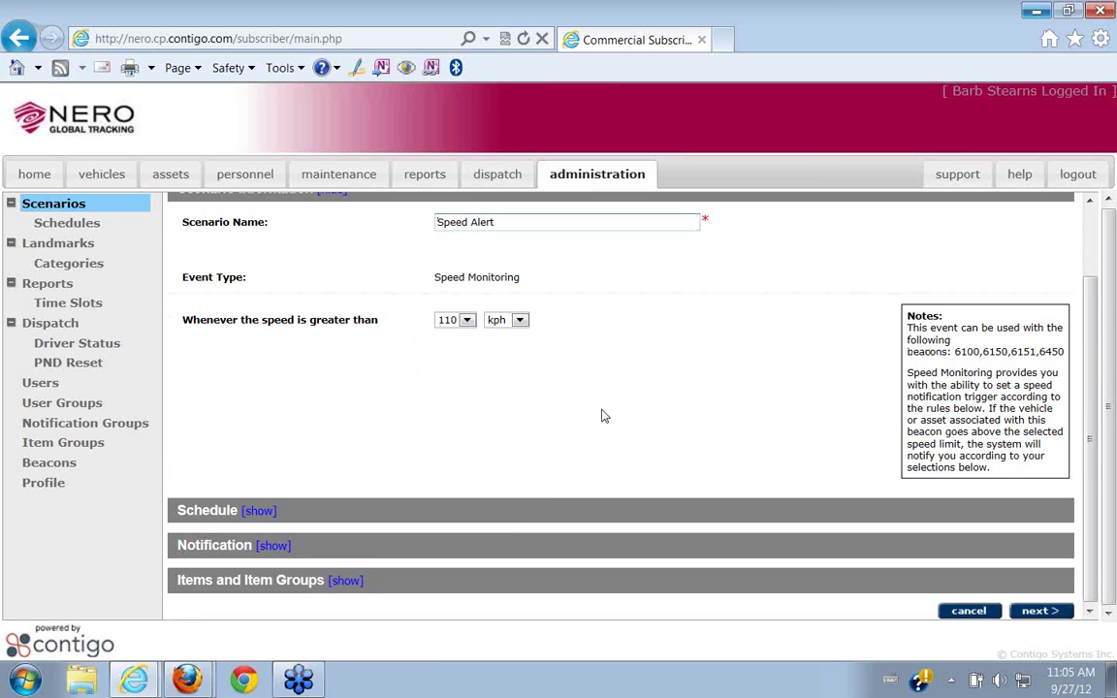
pyautogui.click(260, 510)
pyautogui.scroll(-1, 556, 460)
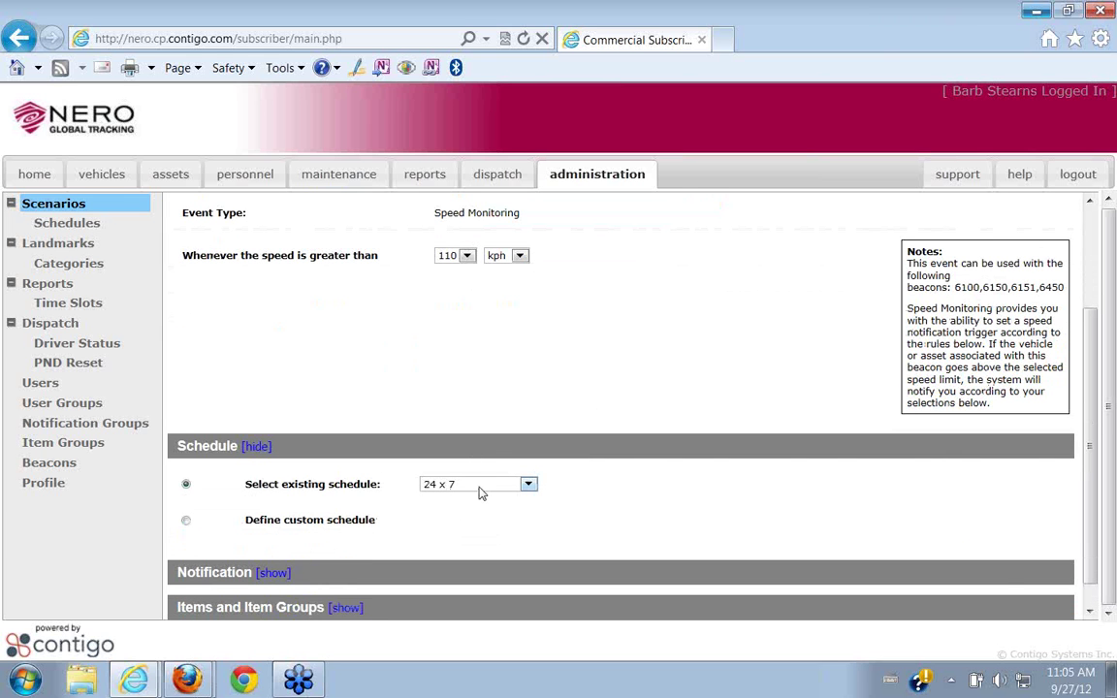
pyautogui.scroll(-1, 461, 492)
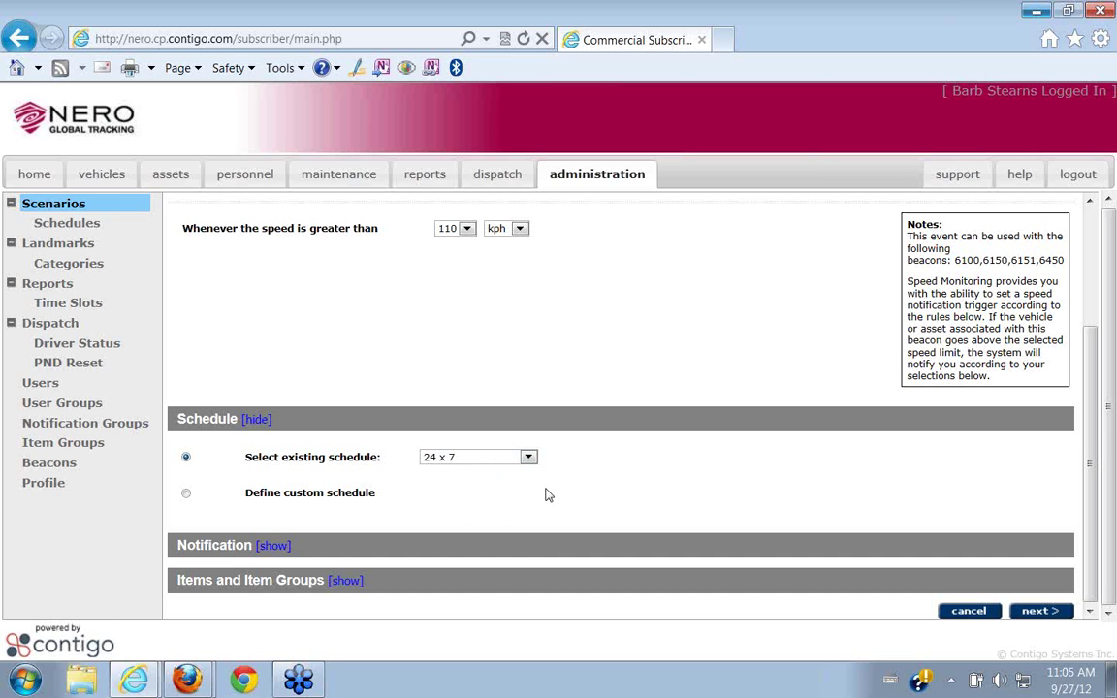
# Expand the Speed Alert scenario's notification settings and review the available and selected contacts.
pyautogui.click(273, 546)
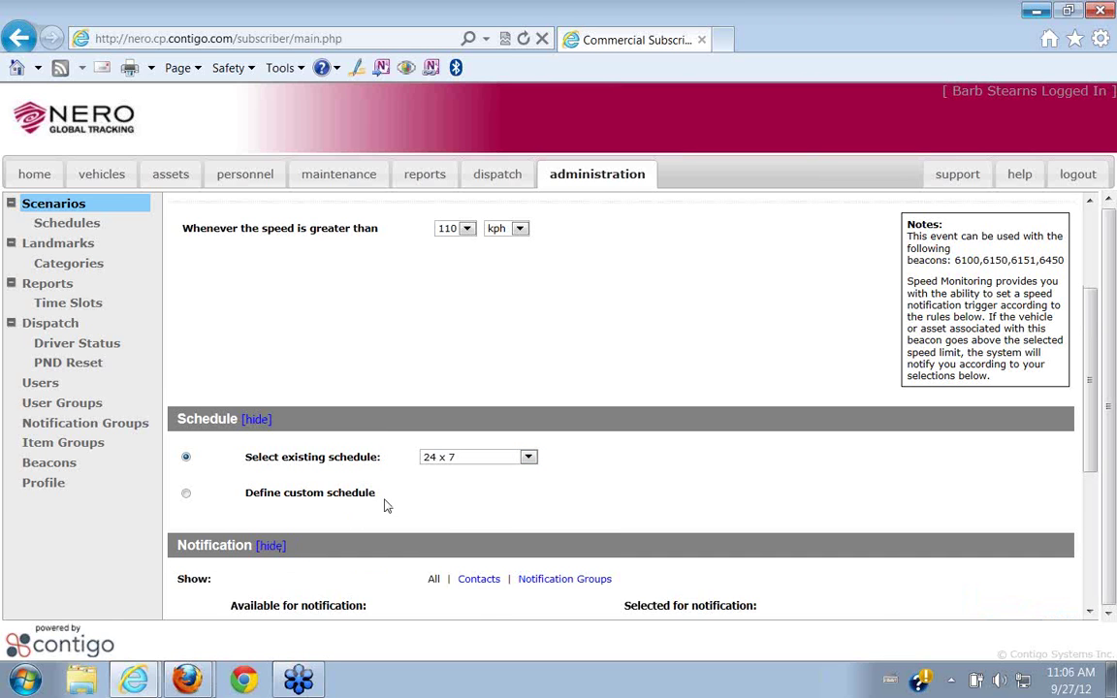
pyautogui.scroll(-2, 385, 501)
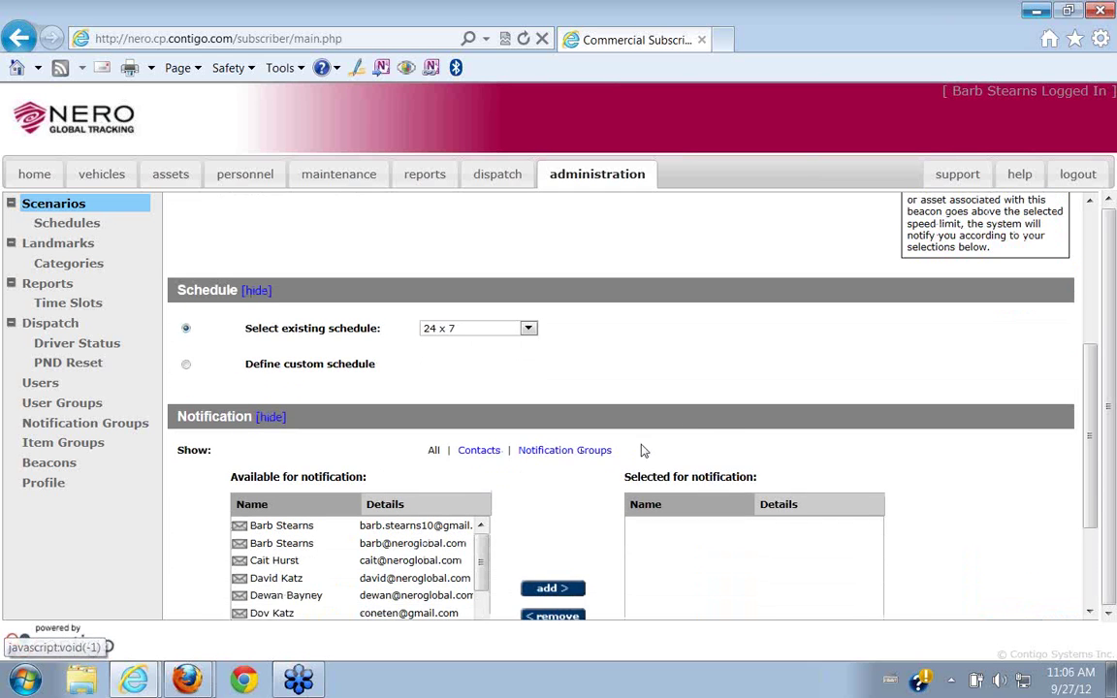
pyautogui.scroll(-1, 678, 437)
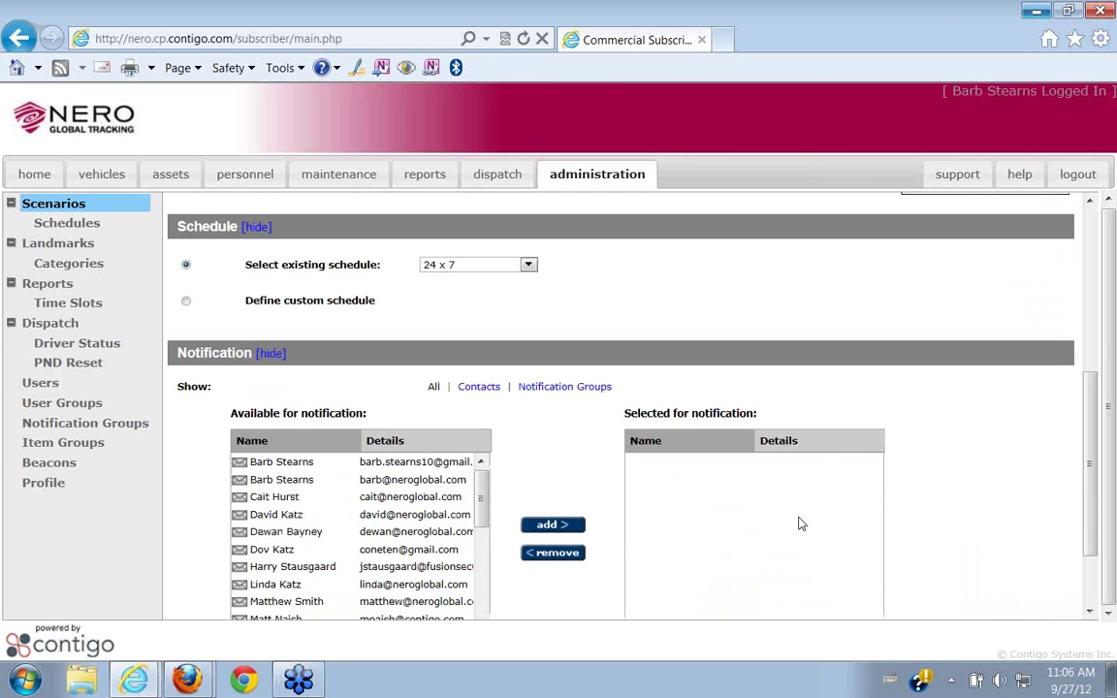
pyautogui.scroll(3, 800, 523)
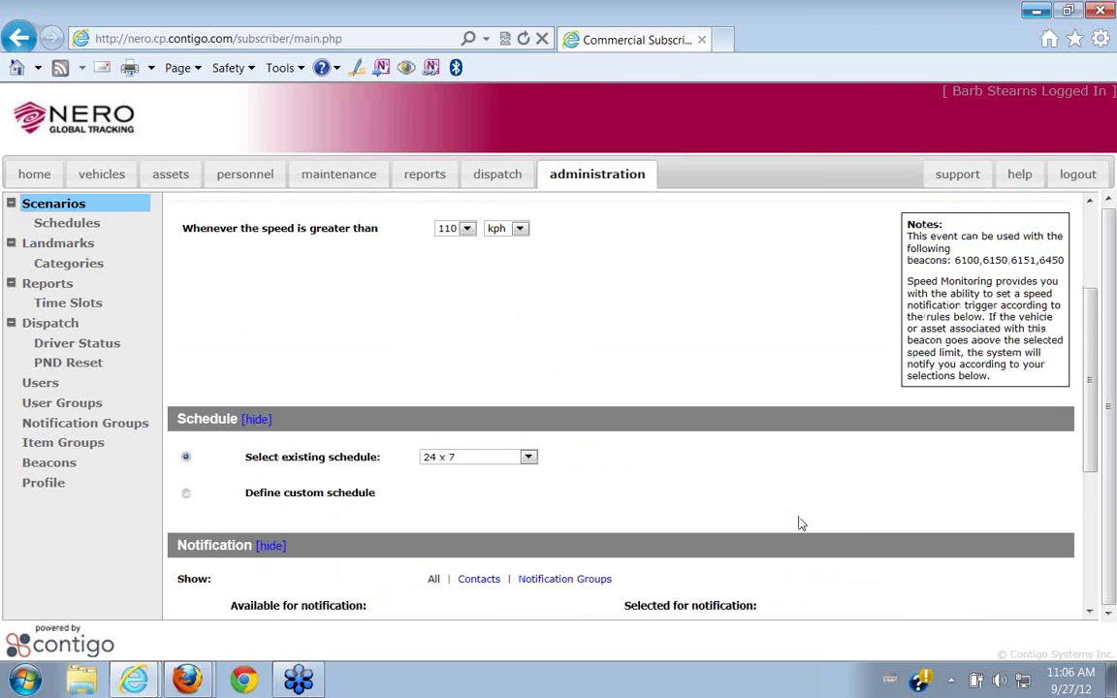
pyautogui.scroll(-3, 801, 523)
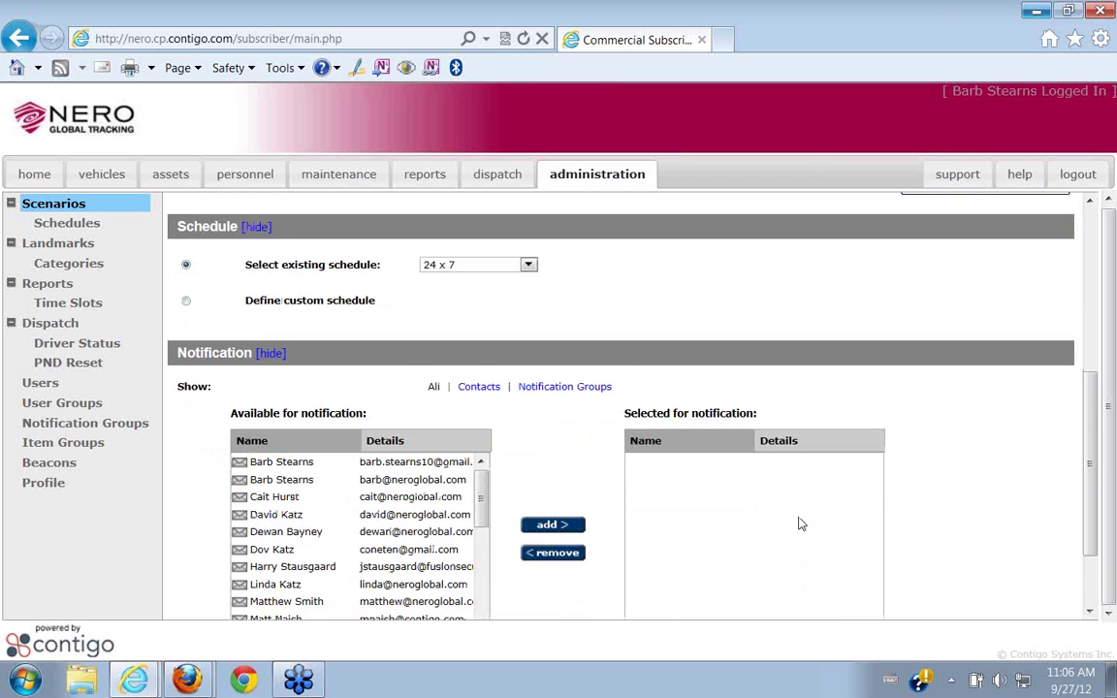
pyautogui.scroll(-1, 800, 523)
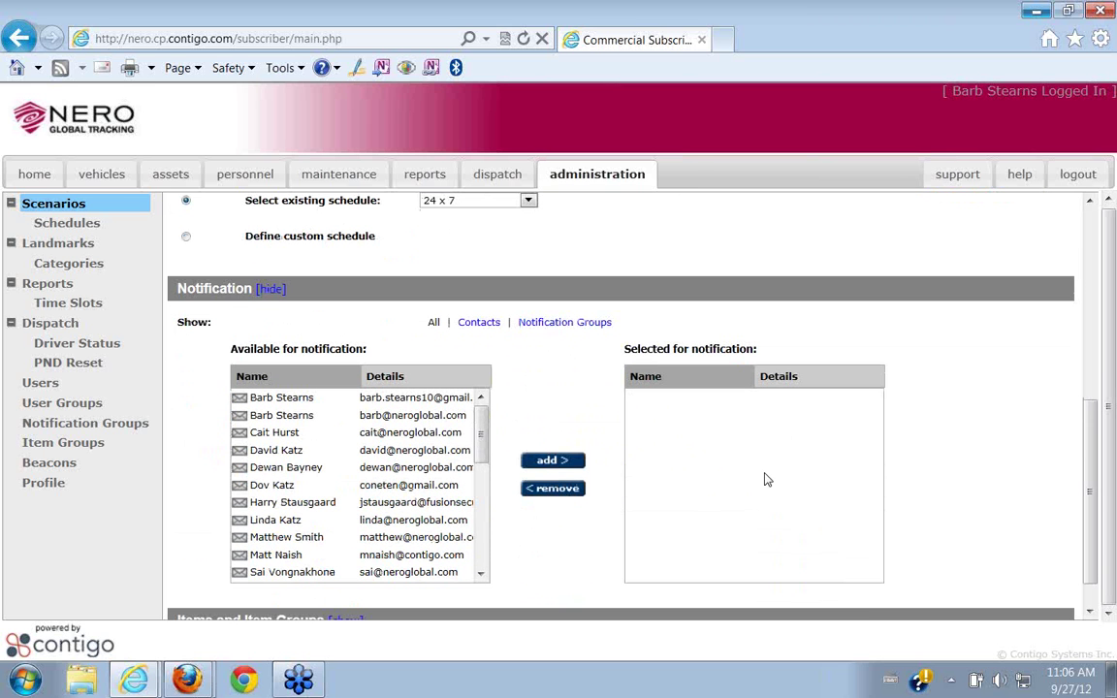
pyautogui.scroll(-1, 766, 479)
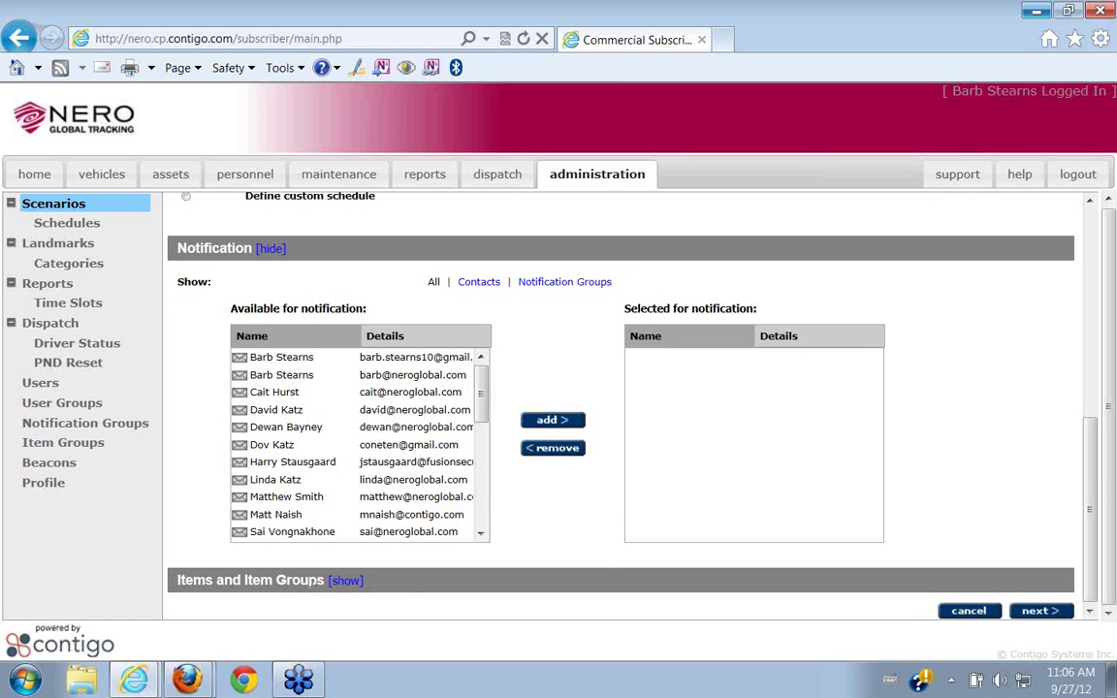
# Expand the scenario's items and item groups and check which ones are assigned to it.
pyautogui.click(345, 581)
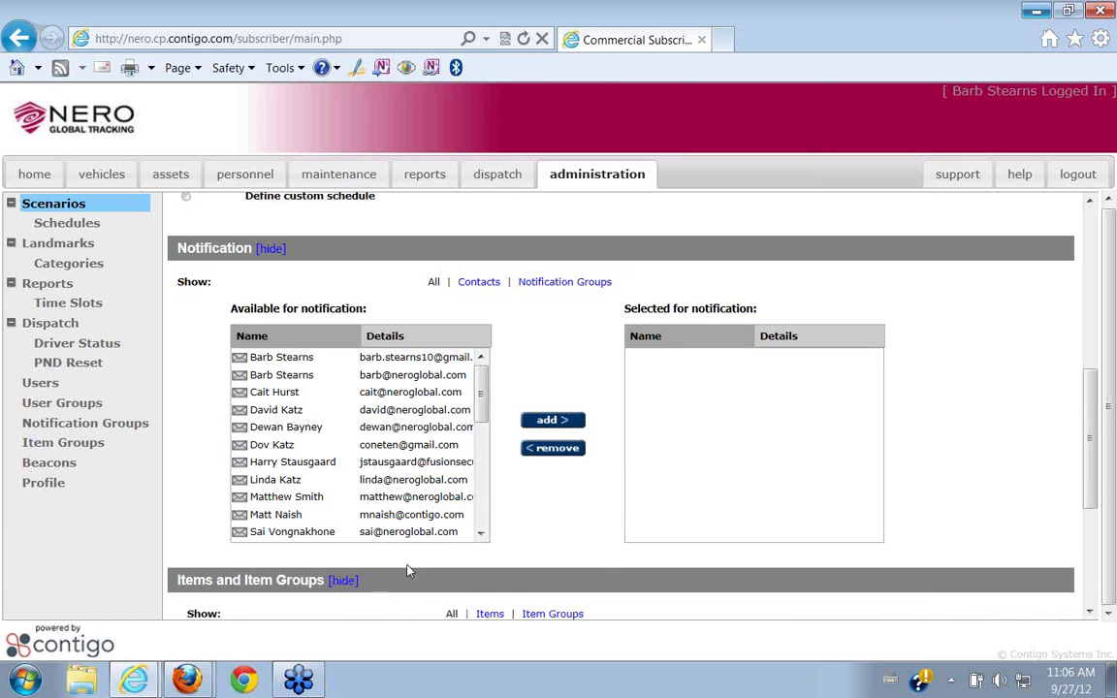
pyautogui.scroll(-4, 408, 572)
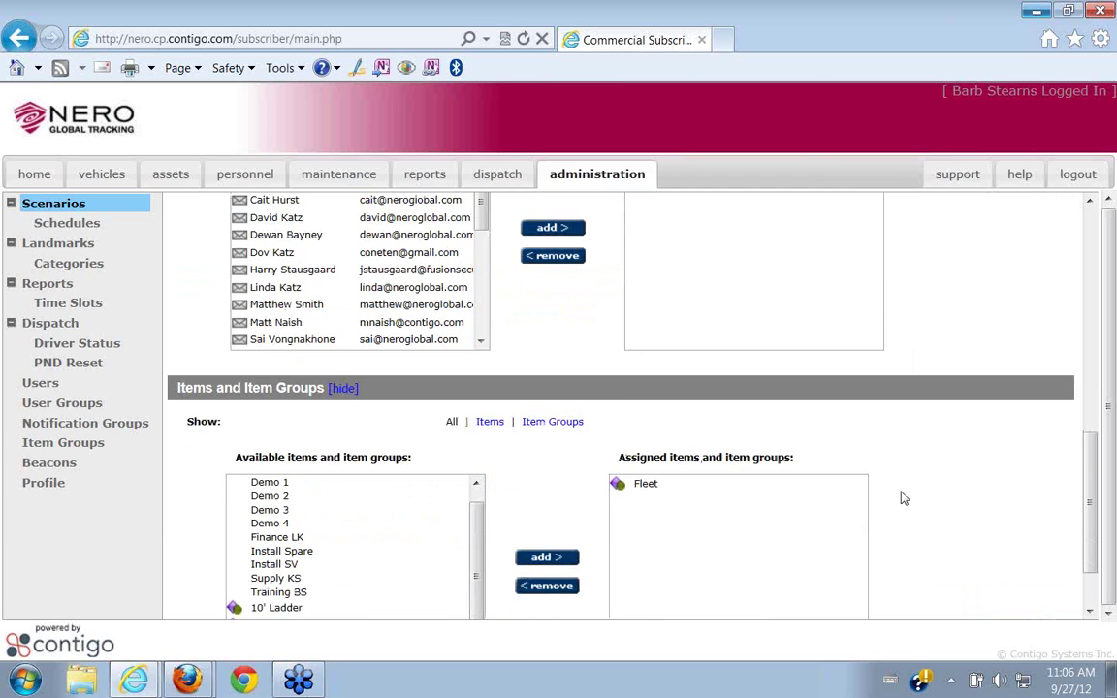
pyautogui.scroll(3, 901, 499)
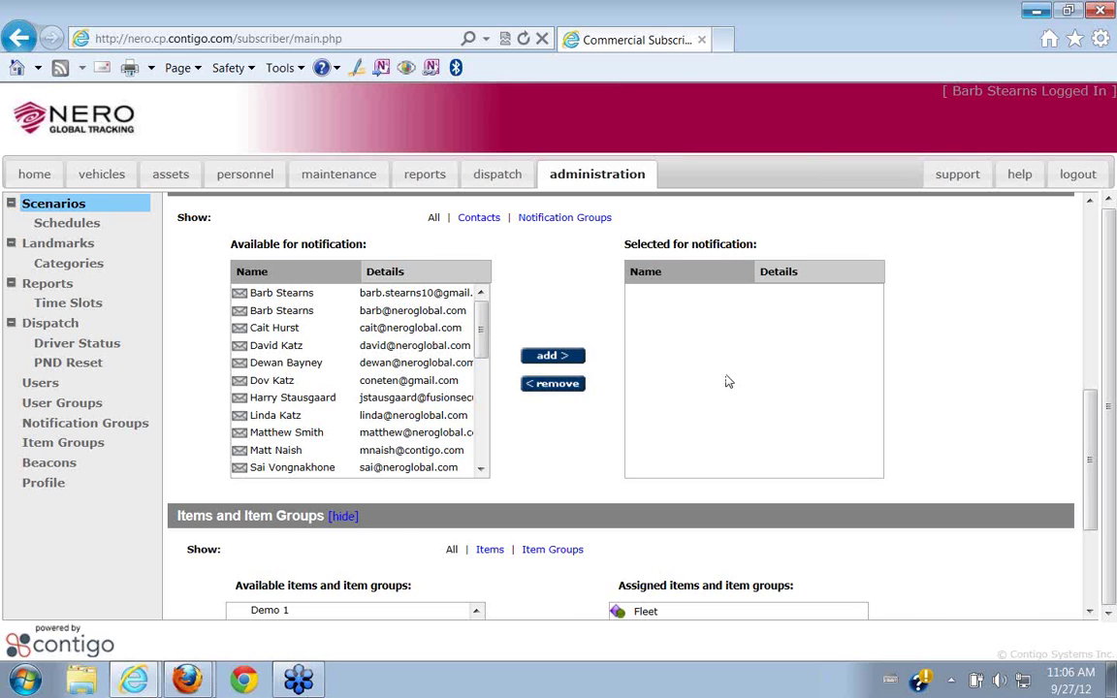
# Go back over the Speed Alert scenario's settings and inspect the available speed threshold values without changing the selection.
pyautogui.scroll(4, 727, 381)
pyautogui.scroll(1, 729, 376)
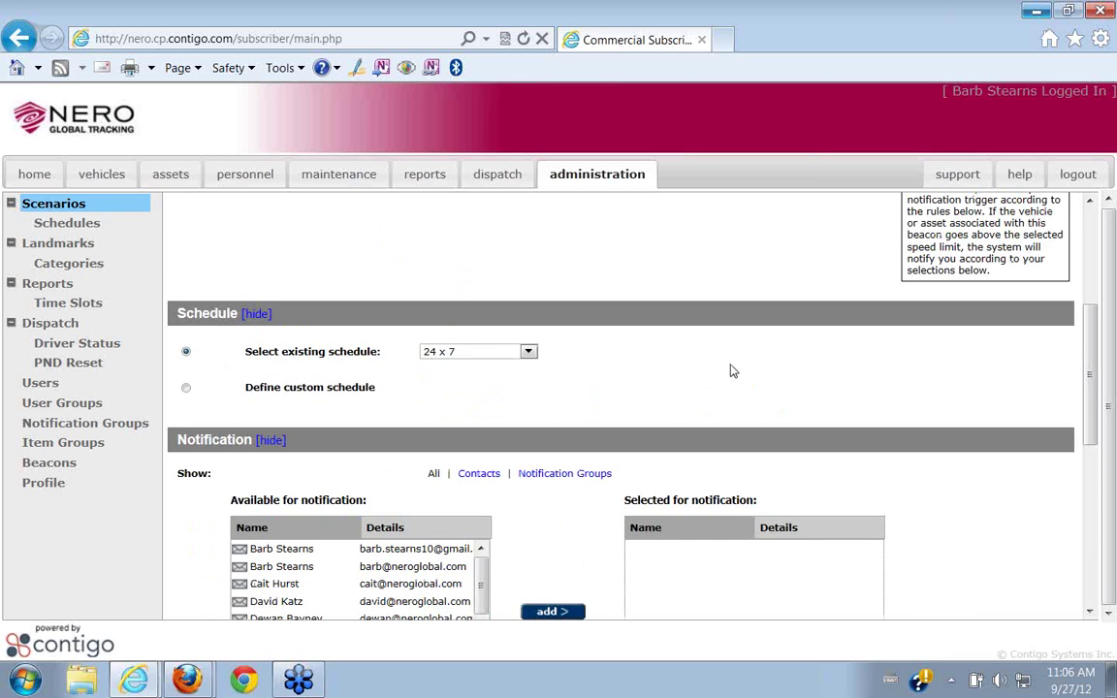
pyautogui.scroll(3, 732, 371)
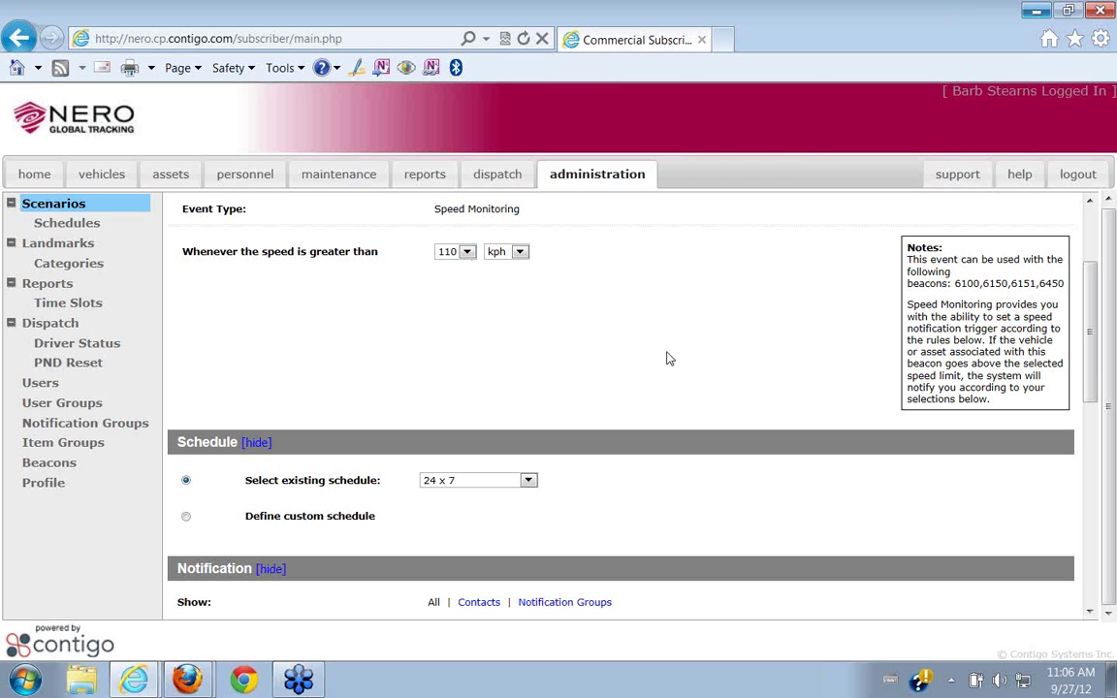
pyautogui.scroll(-4, 667, 358)
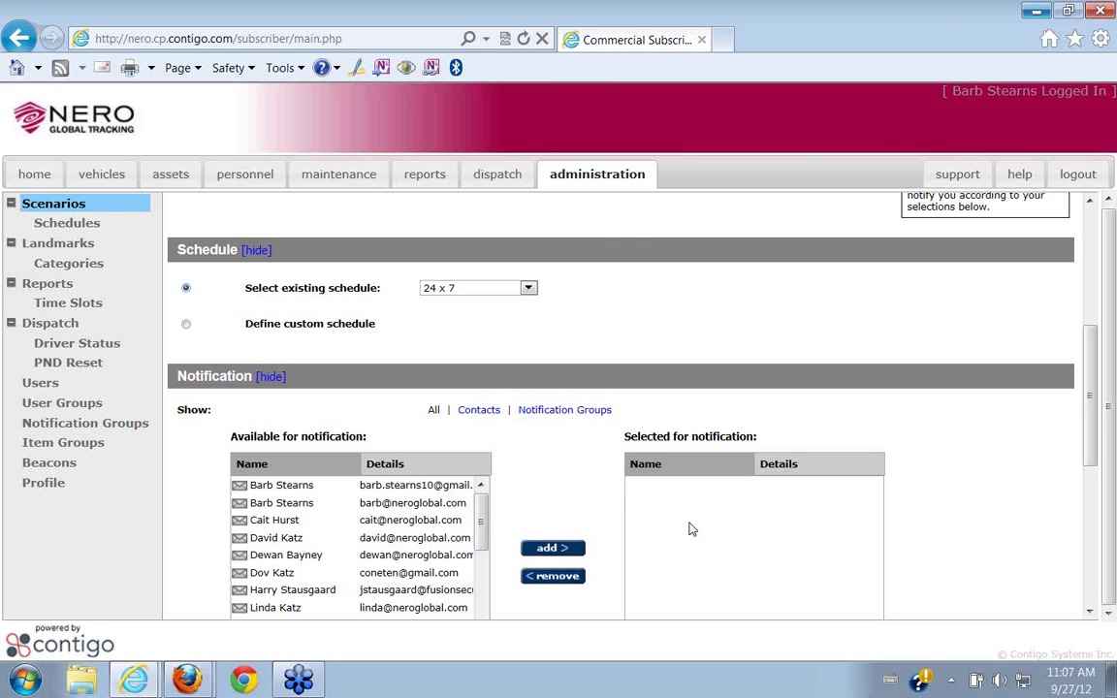
pyautogui.scroll(3, 675, 401)
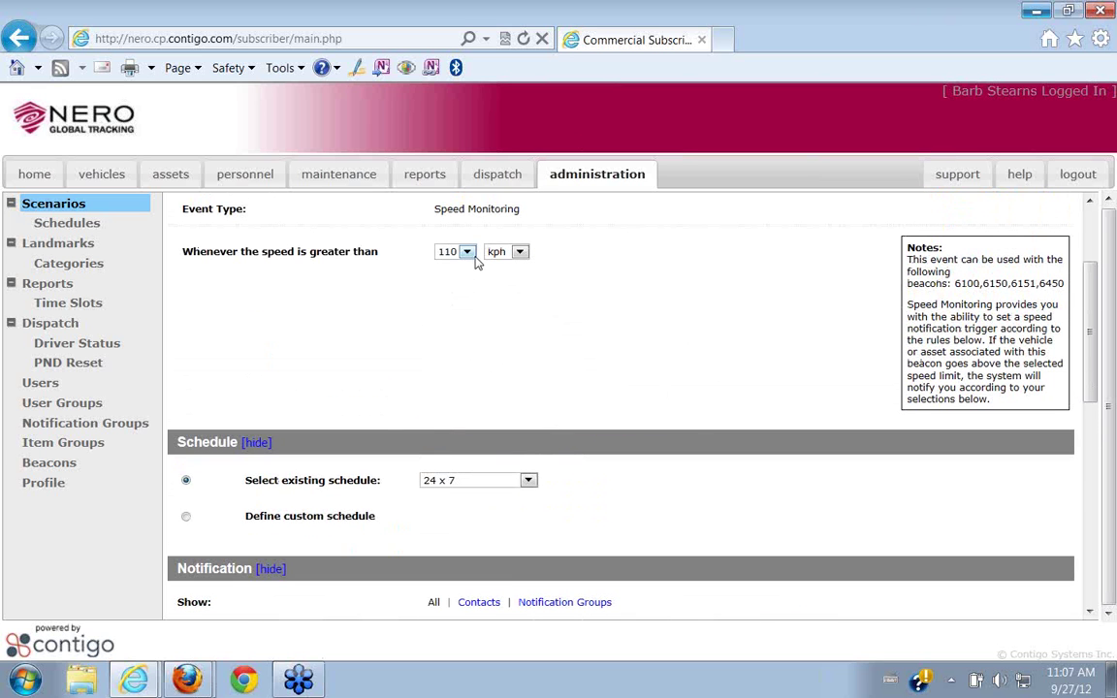
pyautogui.click(466, 252)
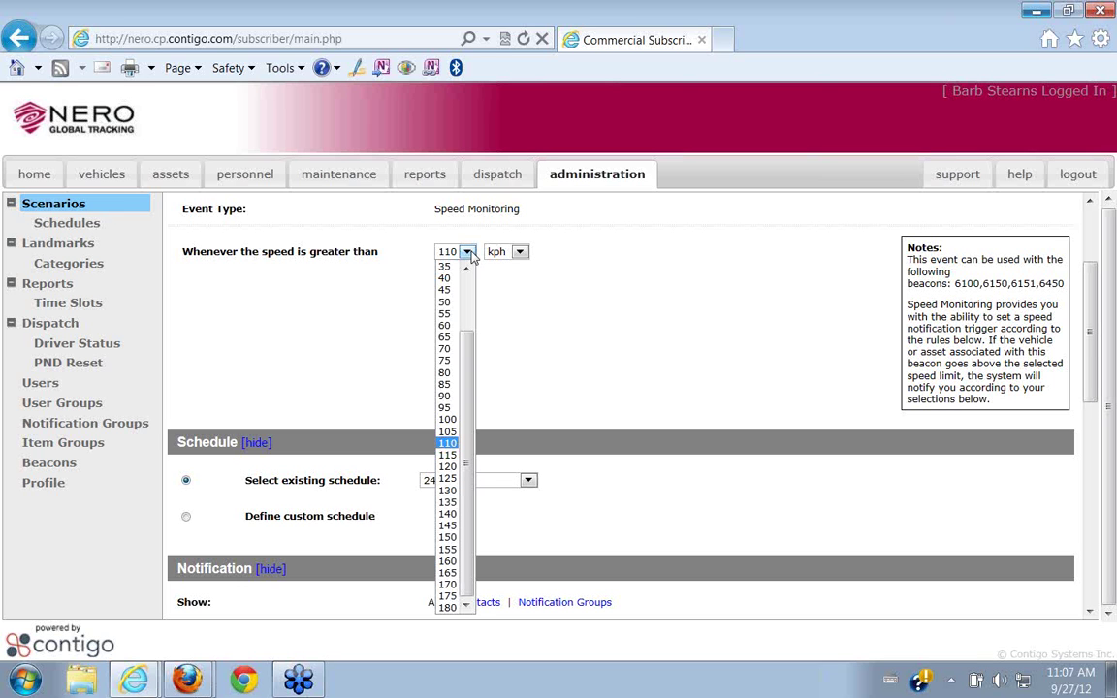
pyautogui.click(467, 252)
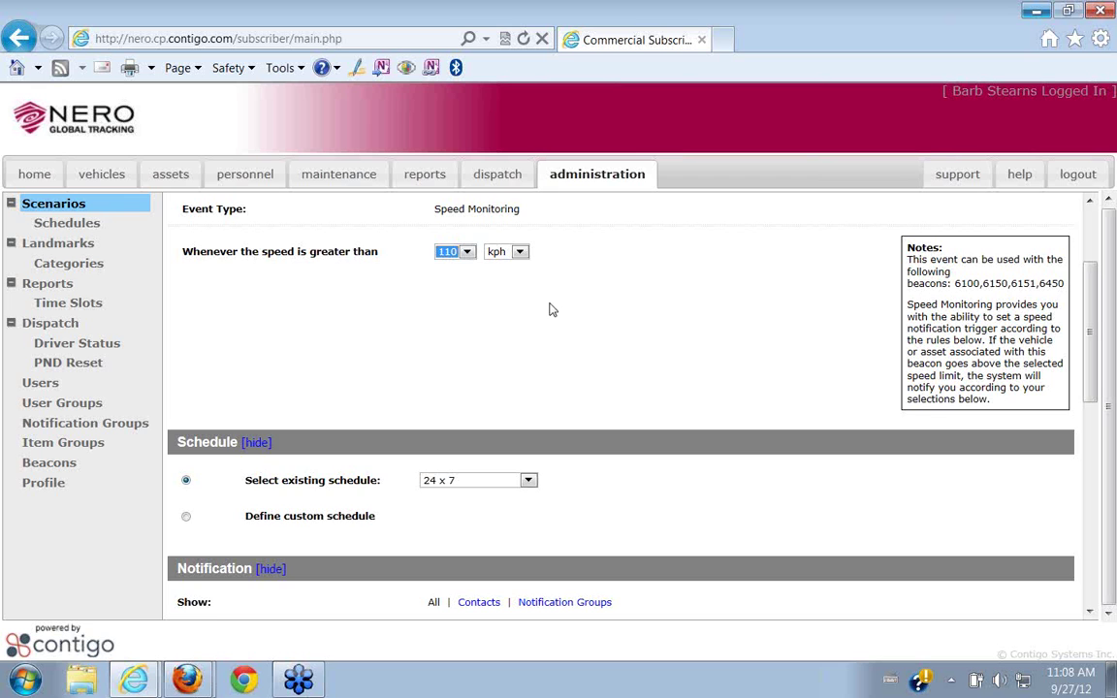
pyautogui.scroll(3, 587, 308)
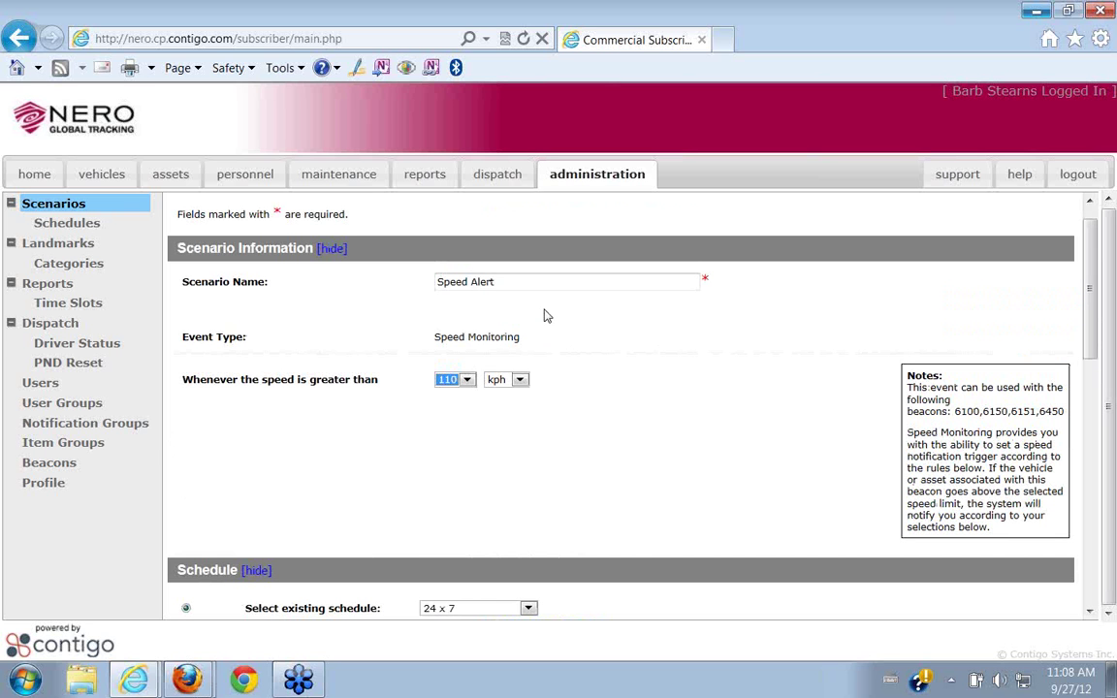
# Create a real-time Speed Violation report covering all items, with the time range set to Yesterday.
pyautogui.click(422, 175)
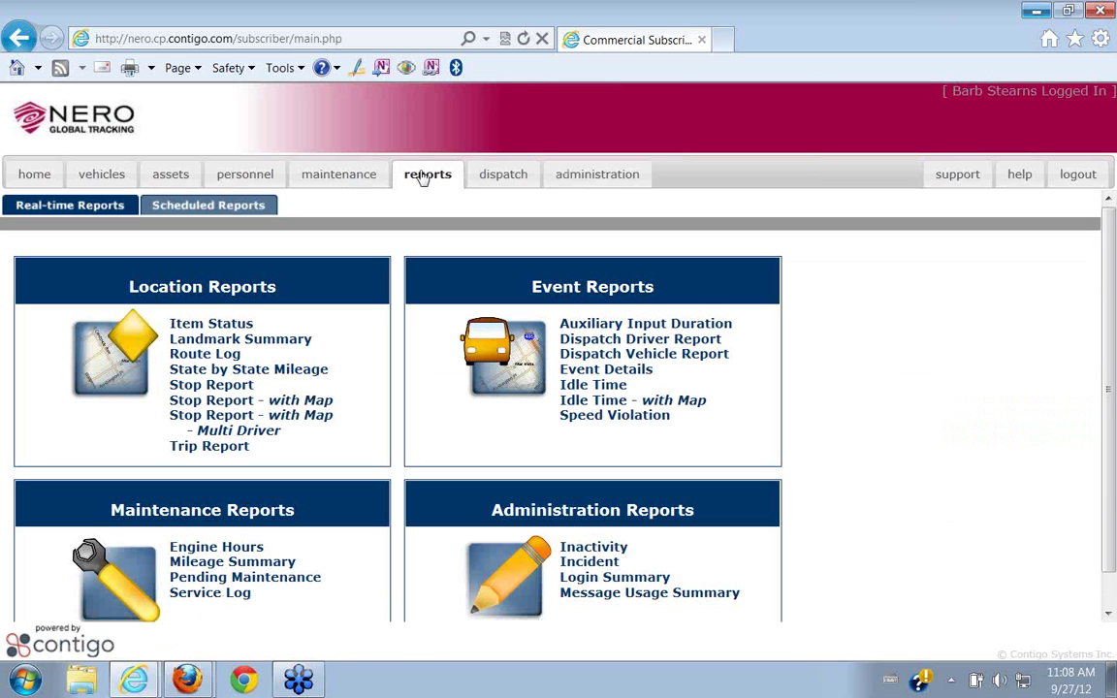
pyautogui.click(613, 415)
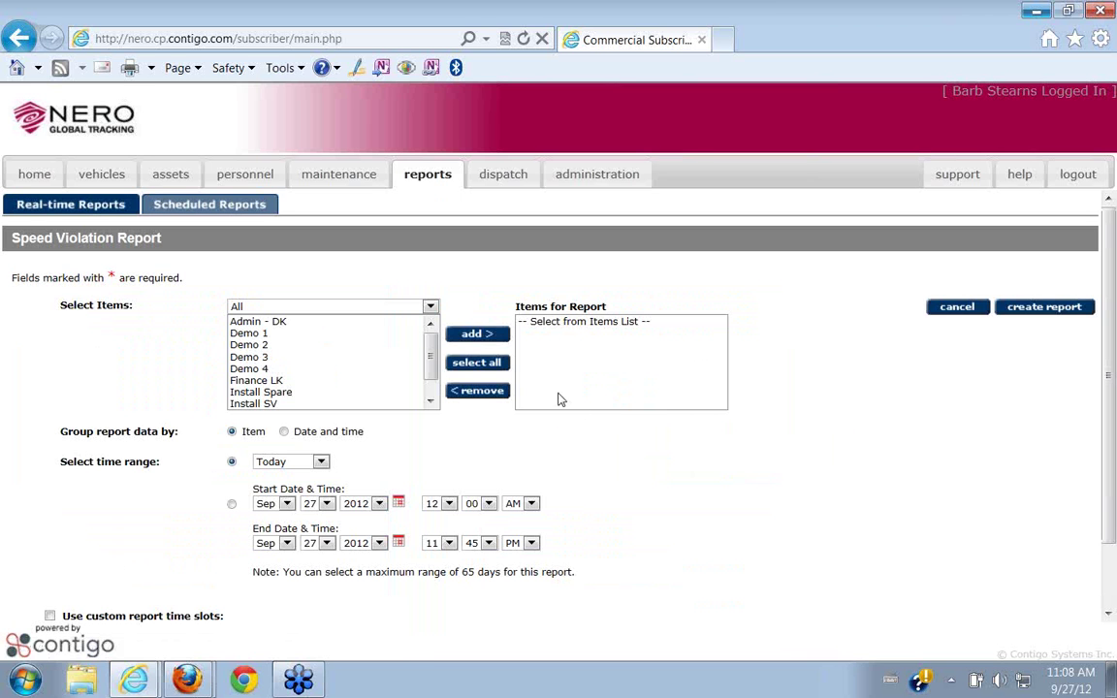
pyautogui.click(495, 364)
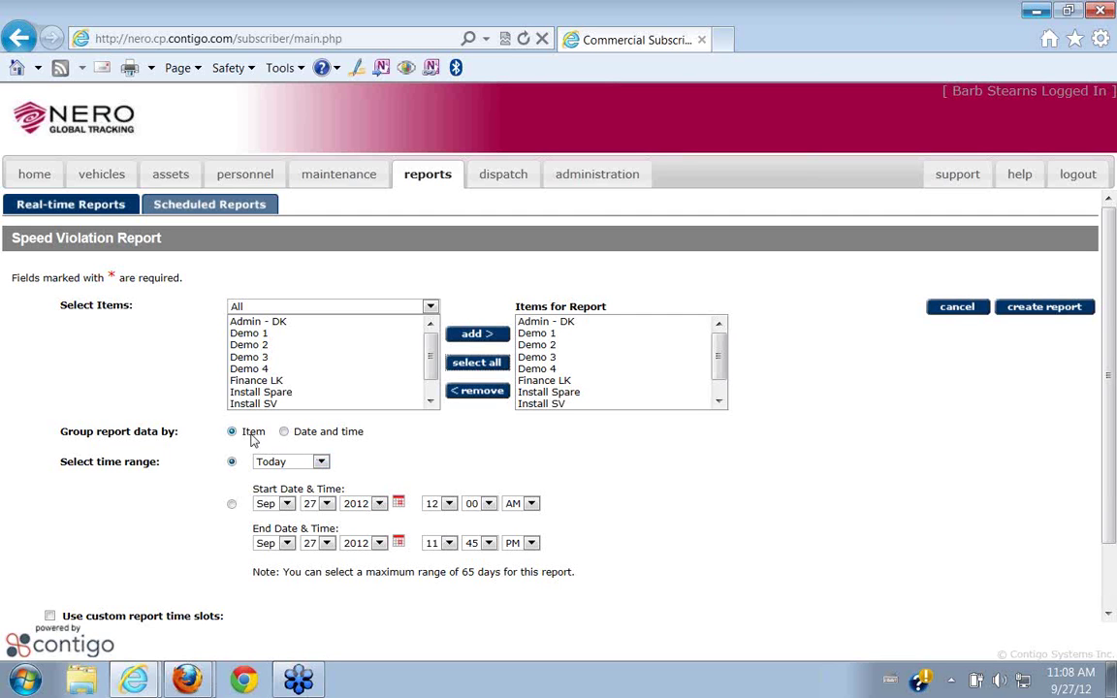
pyautogui.click(323, 463)
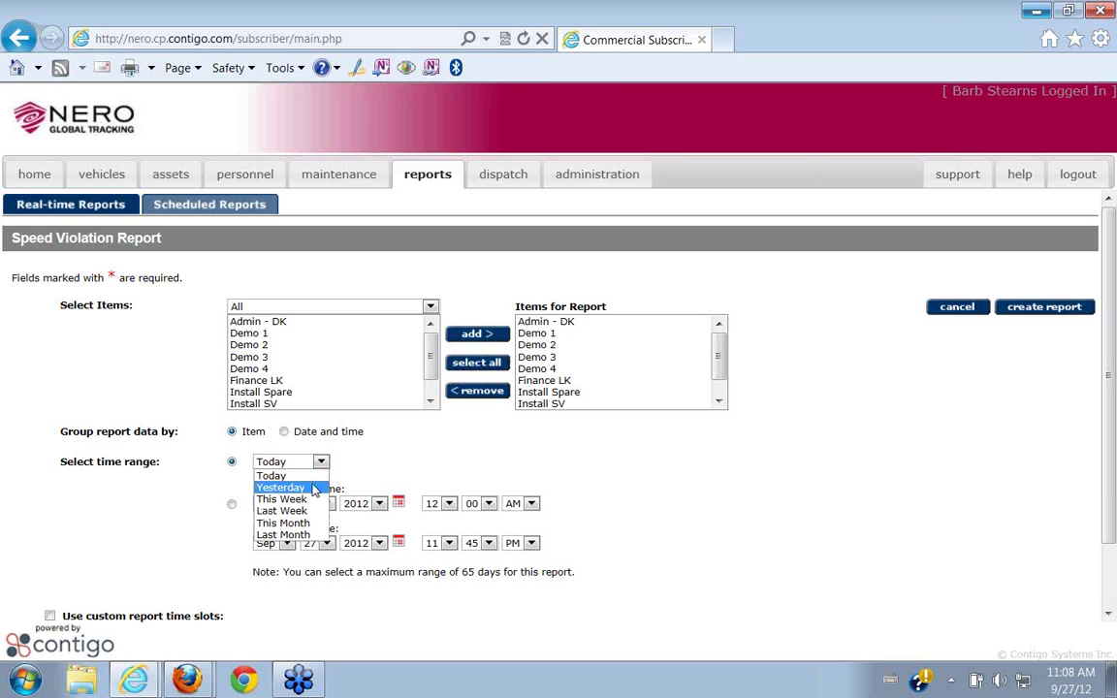
pyautogui.click(312, 486)
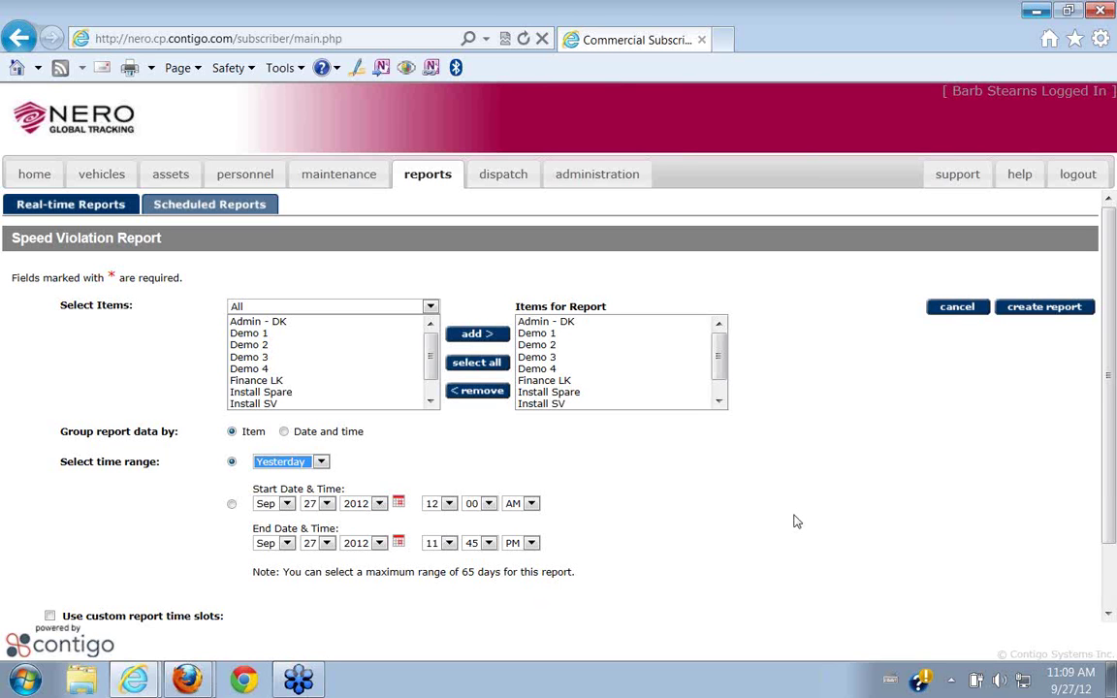
pyautogui.scroll(-1, 795, 522)
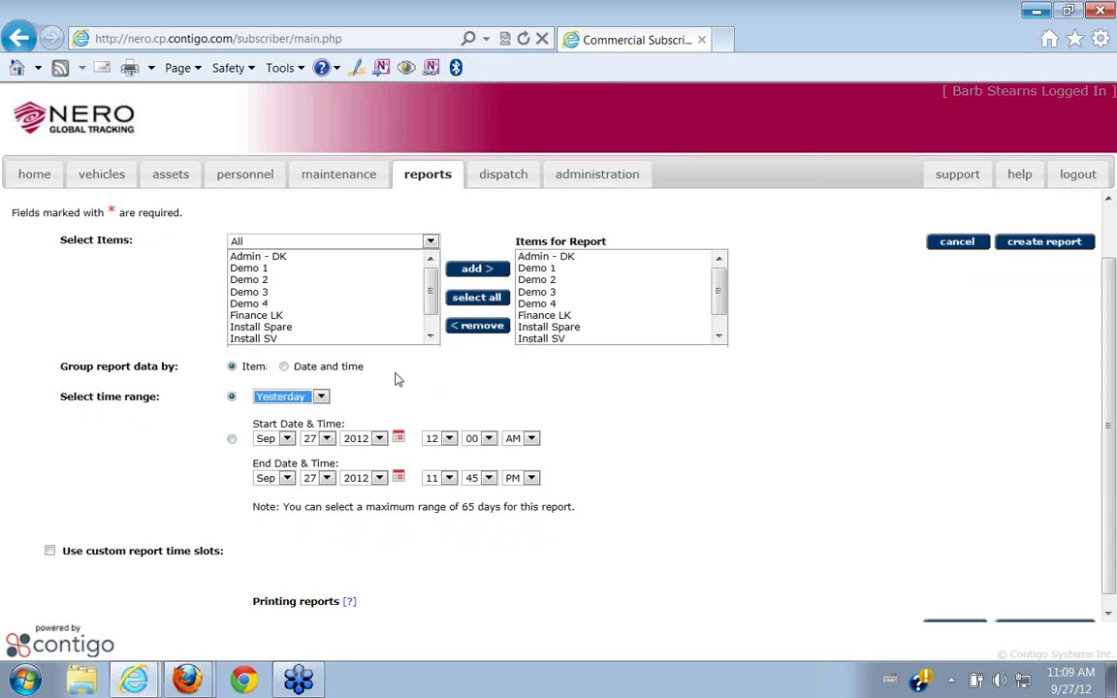
pyautogui.click(1035, 244)
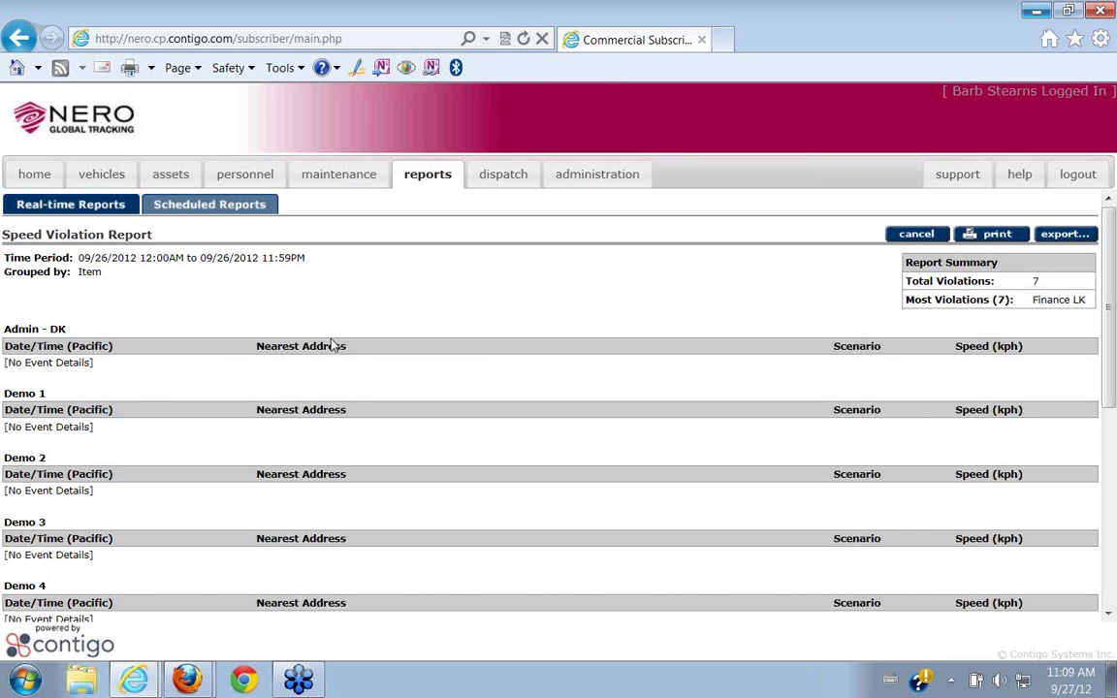
# Review the speed violations listed for each vehicle through the whole report, returning to its summary.
pyautogui.scroll(-3, 337, 341)
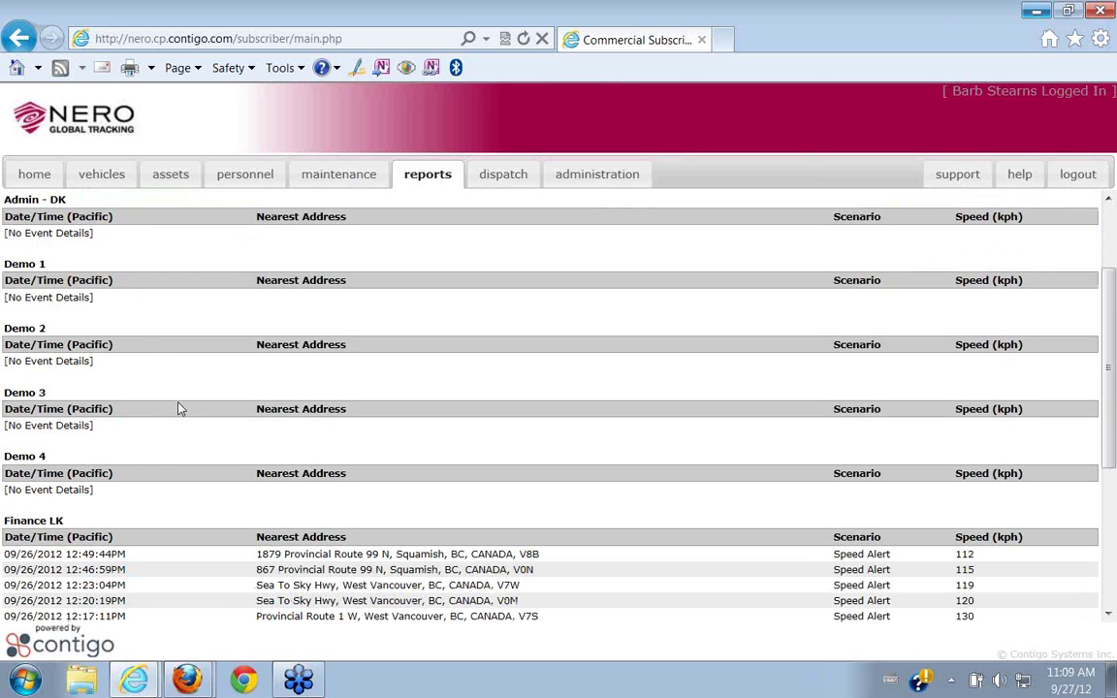
pyautogui.scroll(-2, 160, 361)
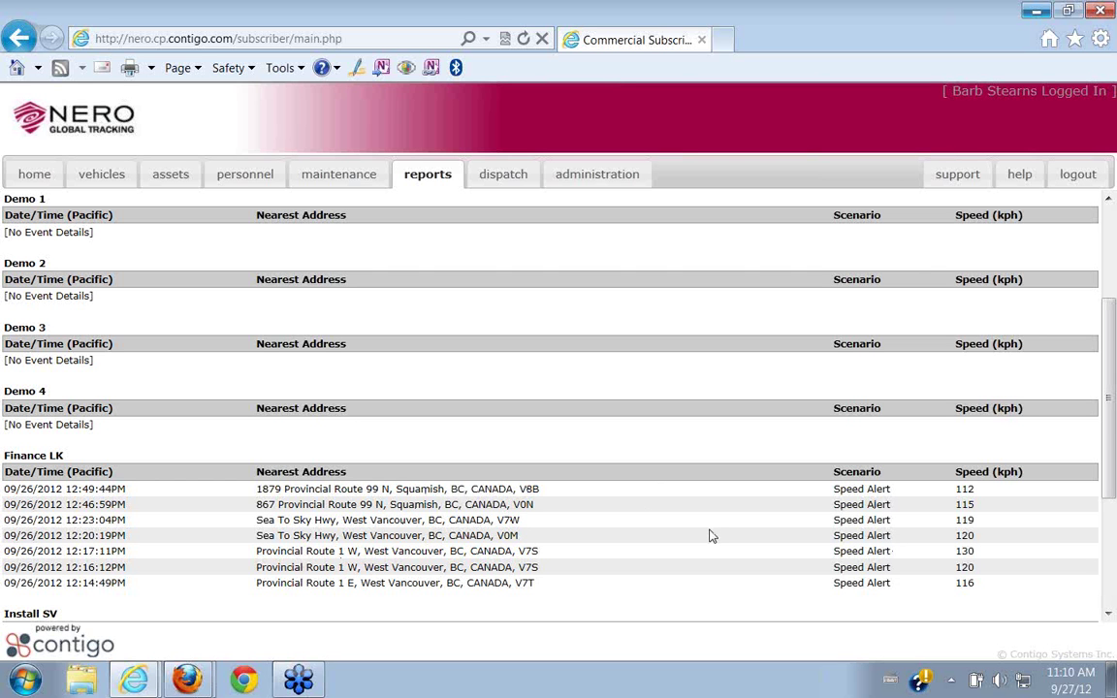
pyautogui.scroll(-1, 710, 536)
pyautogui.scroll(-3, 710, 536)
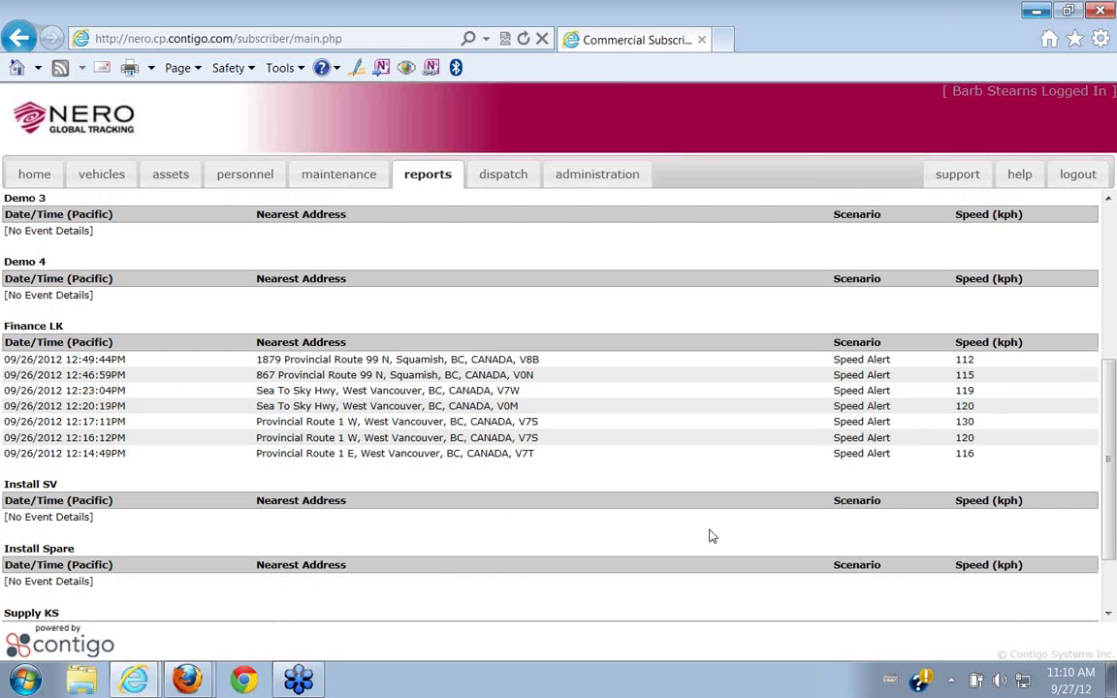
pyautogui.scroll(-2, 710, 537)
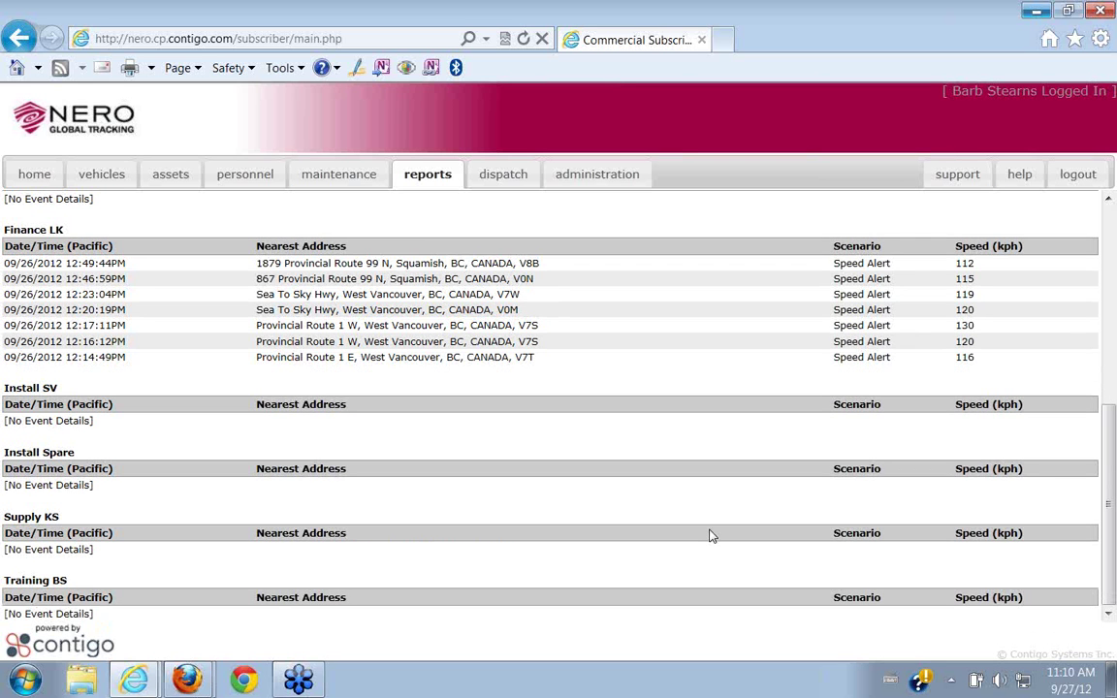
pyautogui.scroll(8, 711, 536)
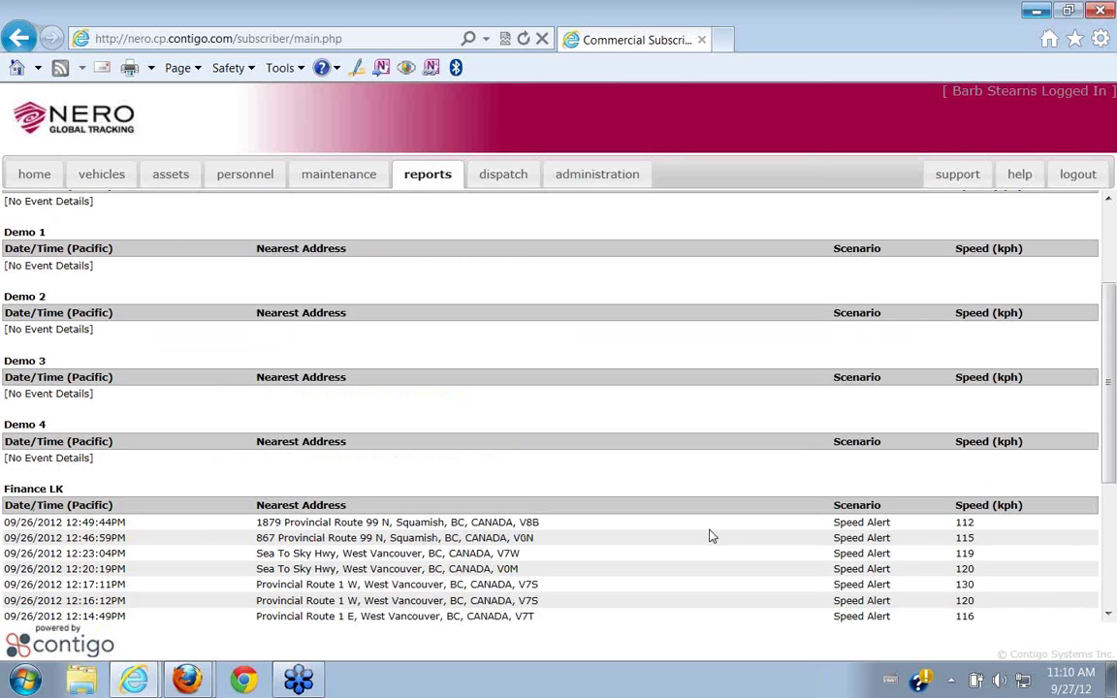
pyautogui.scroll(1, 710, 536)
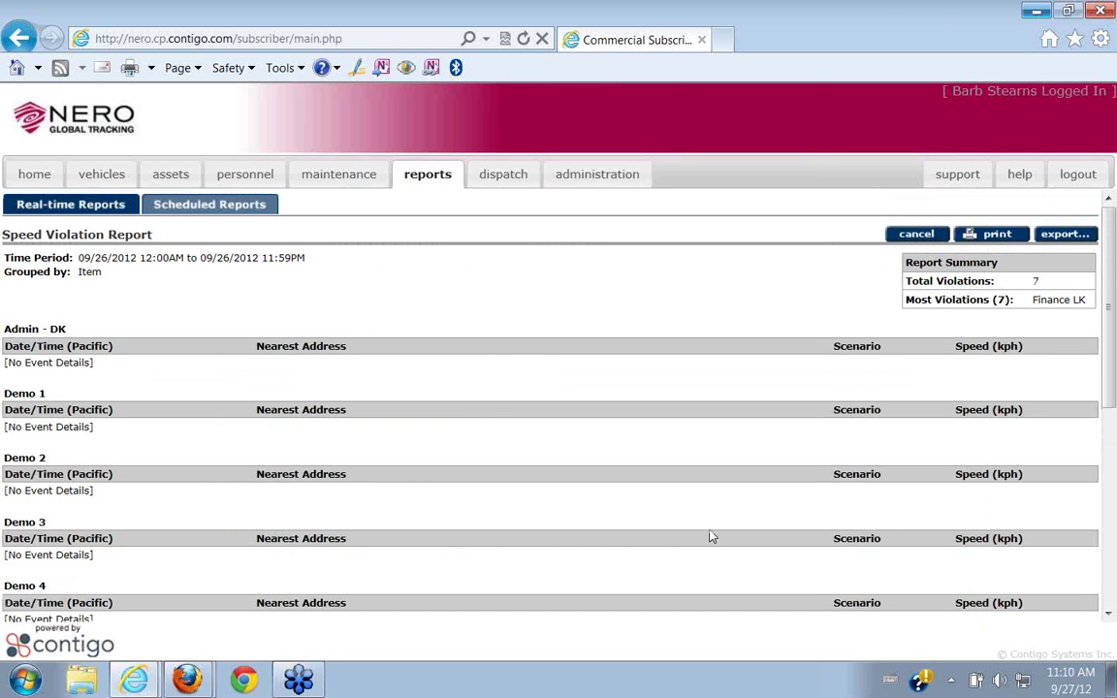
# Open the scheduled report Speed Bonus Progr and examine its items, time range, report format and email recipients.
pyautogui.click(225, 207)
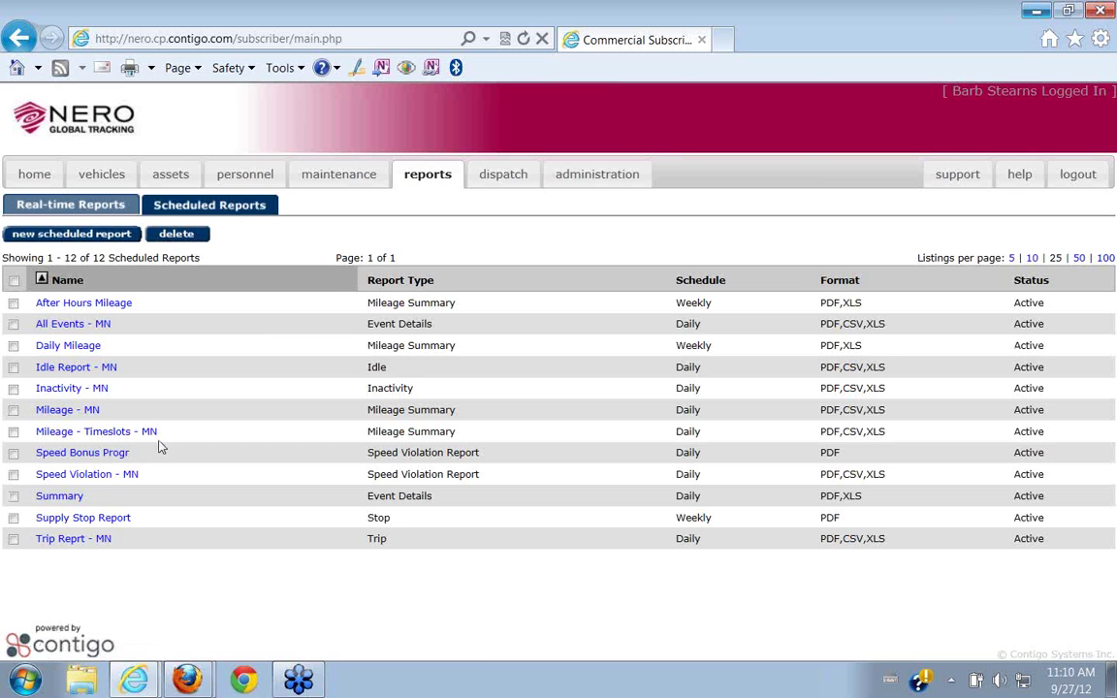
pyautogui.click(110, 455)
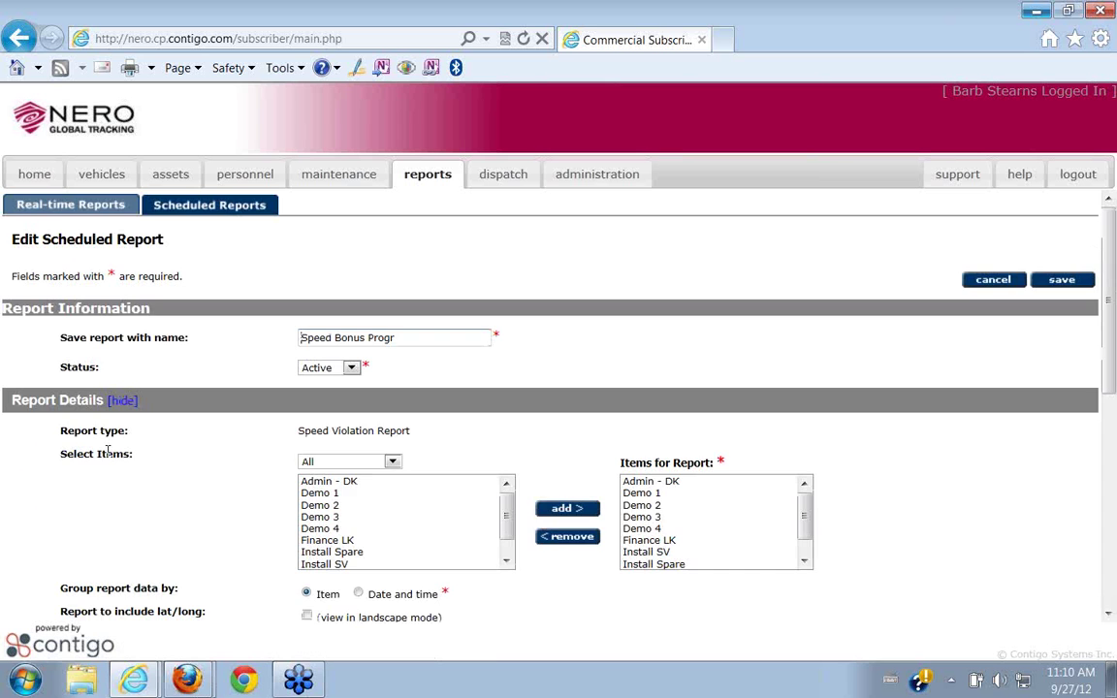
pyautogui.scroll(-3, 707, 337)
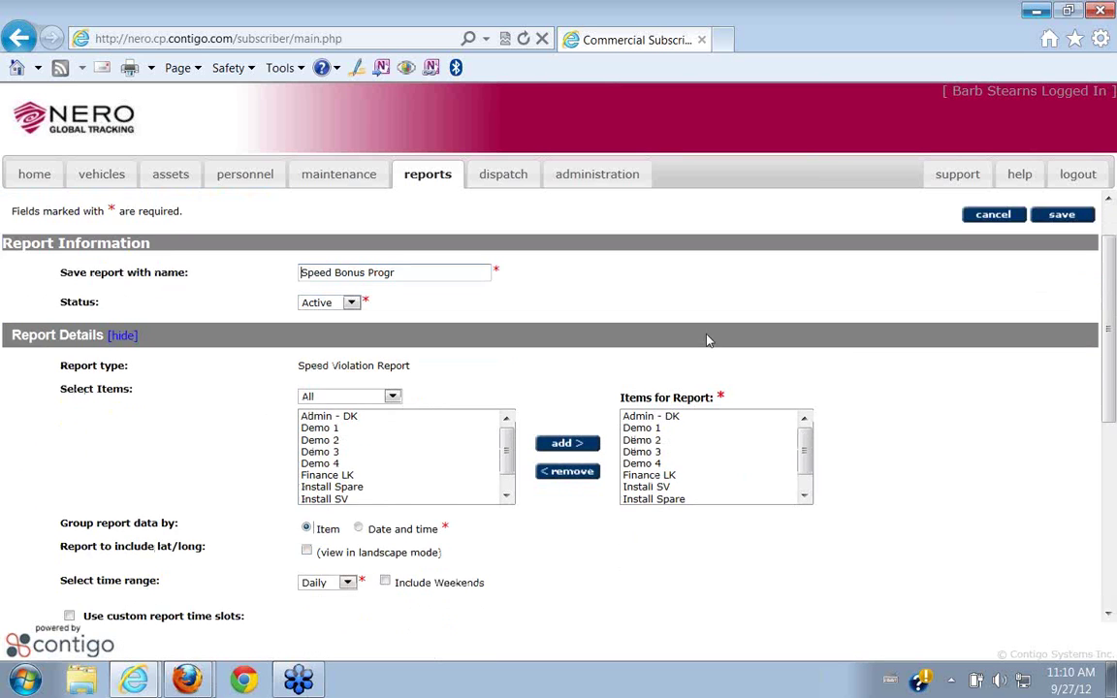
pyautogui.scroll(-3, 678, 349)
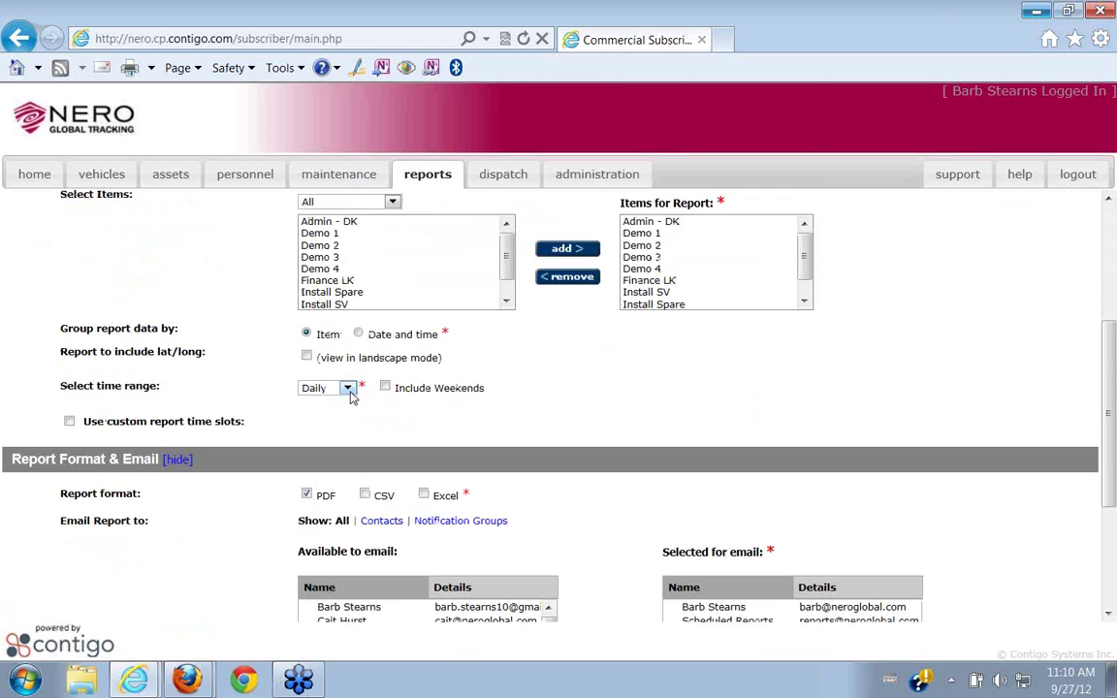
pyautogui.scroll(-3, 605, 396)
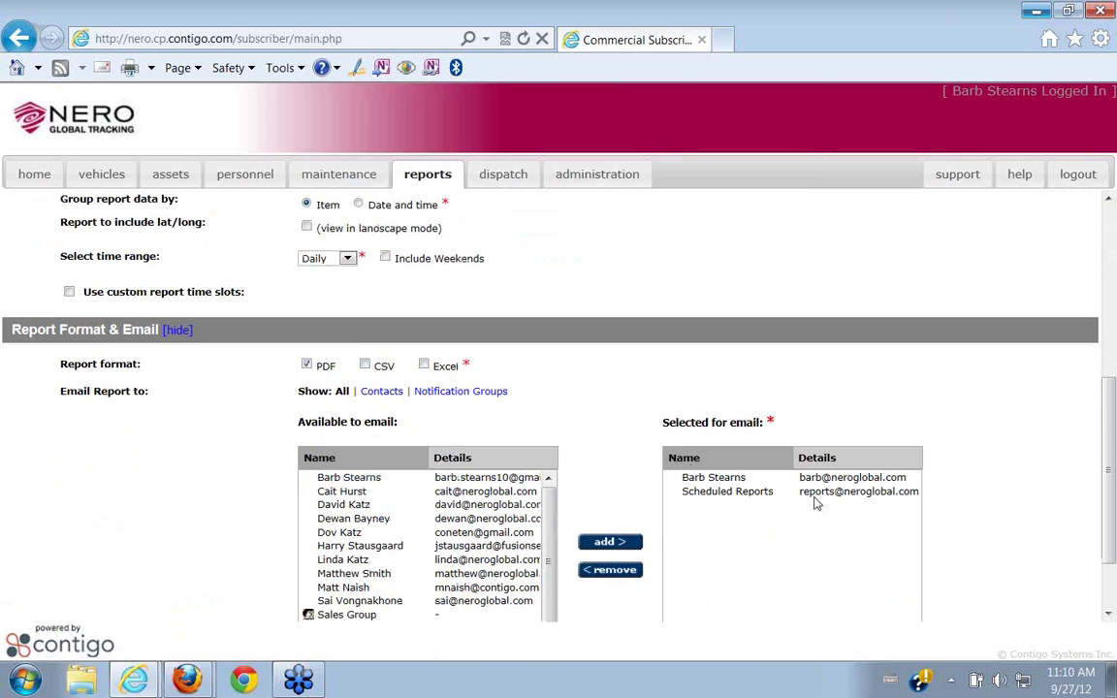
pyautogui.scroll(-3, 576, 370)
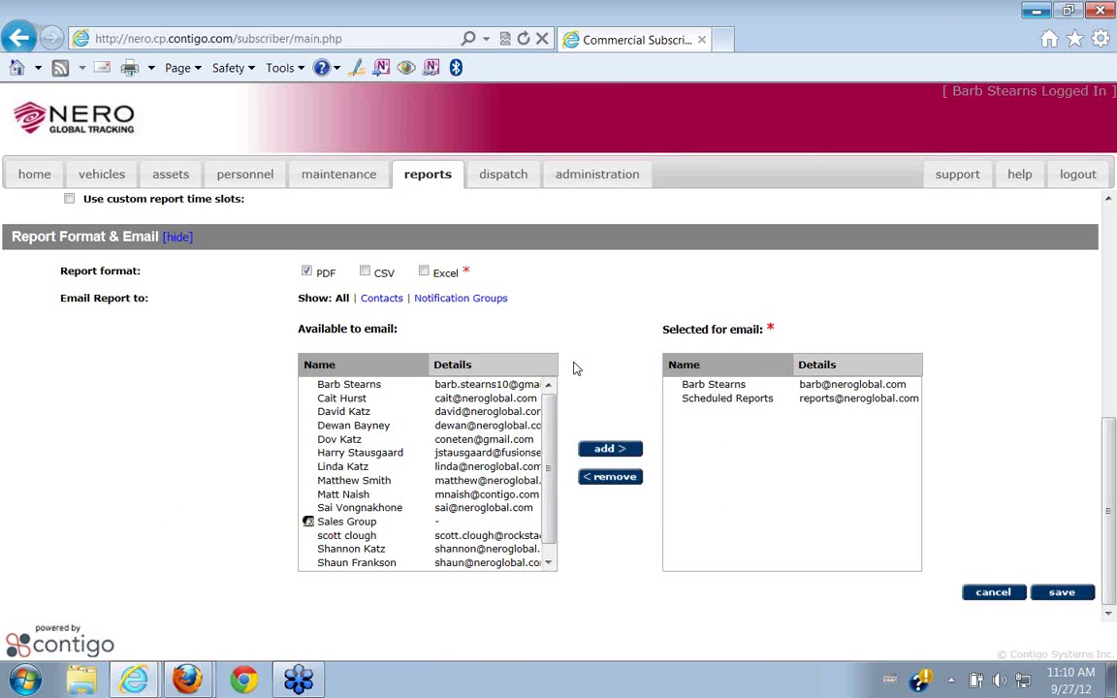
pyautogui.scroll(6, 805, 475)
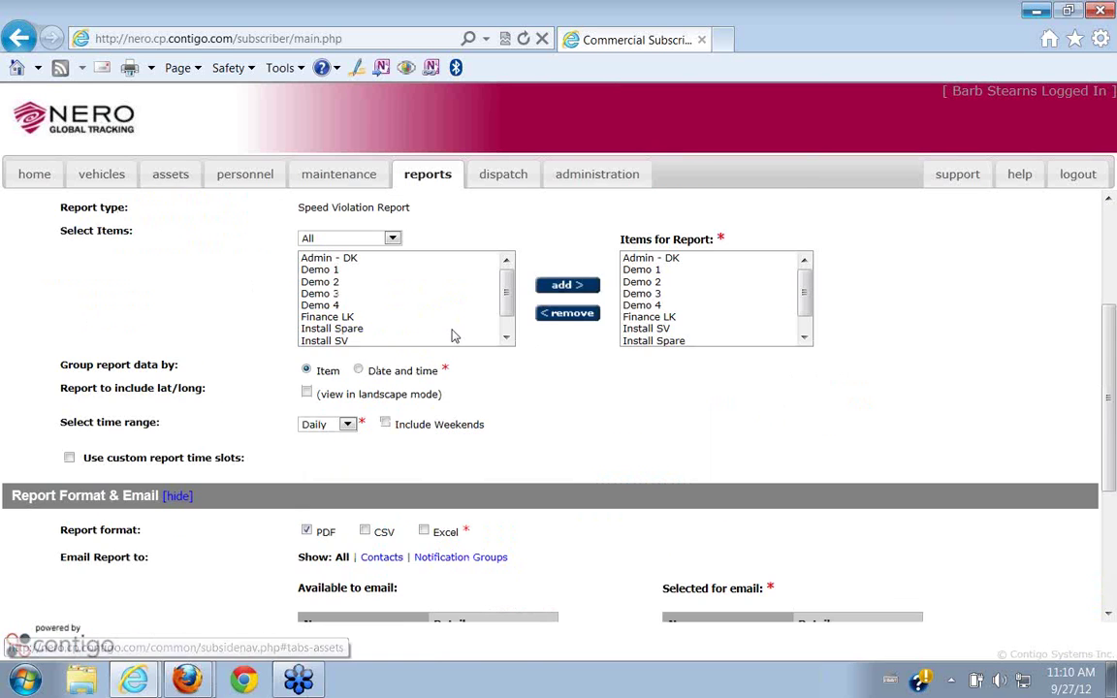
# Switch to the AVG Secure Search window in Firefox and close it together with both of its tabs.
pyautogui.moveTo(184, 665)
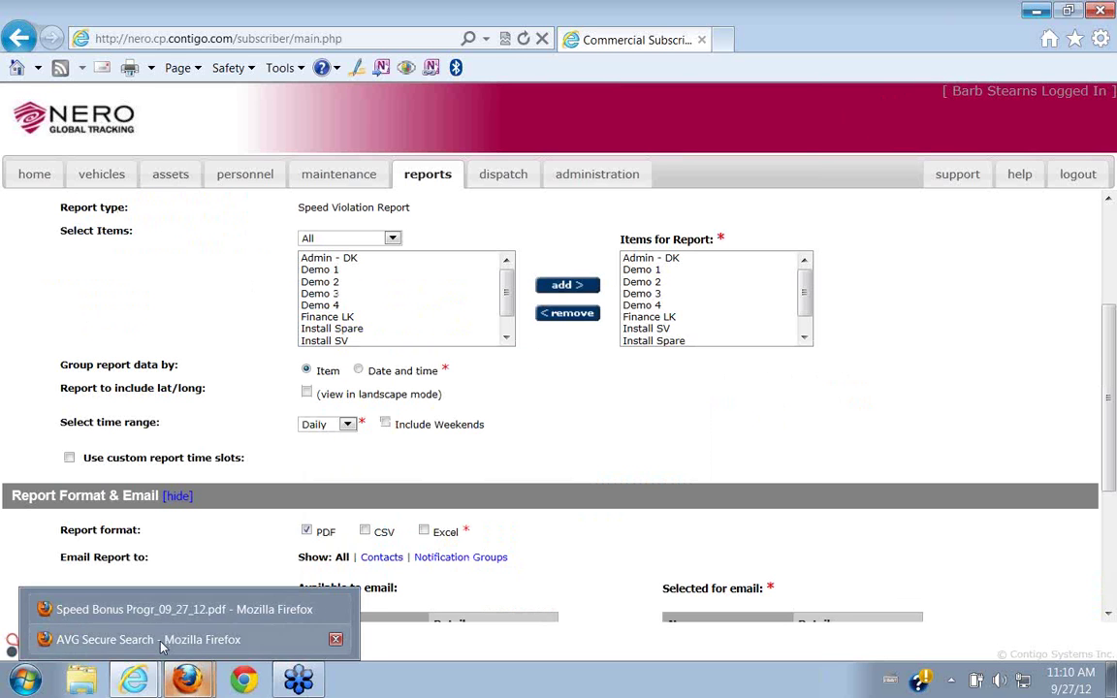
pyautogui.click(160, 640)
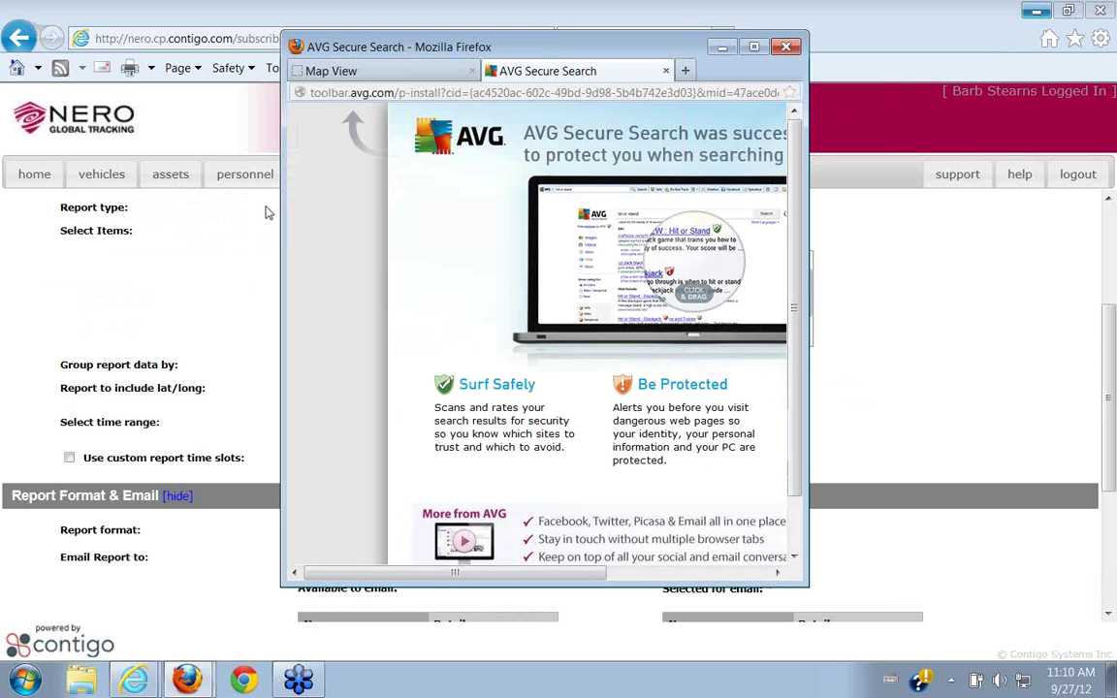
pyautogui.click(787, 47)
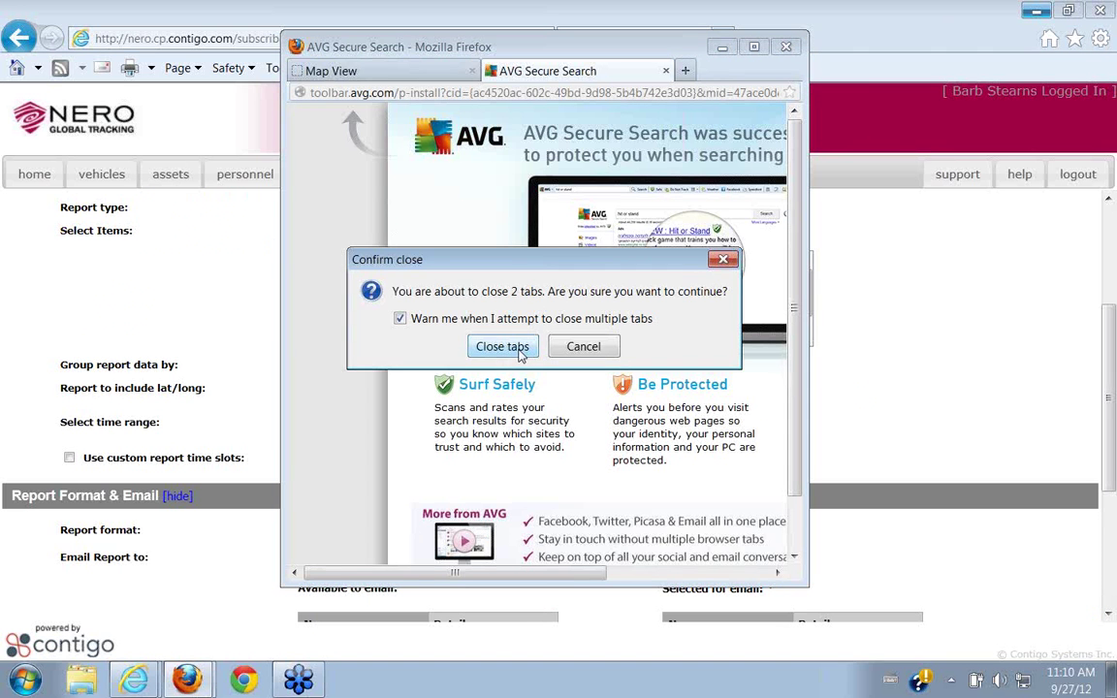
pyautogui.click(583, 346)
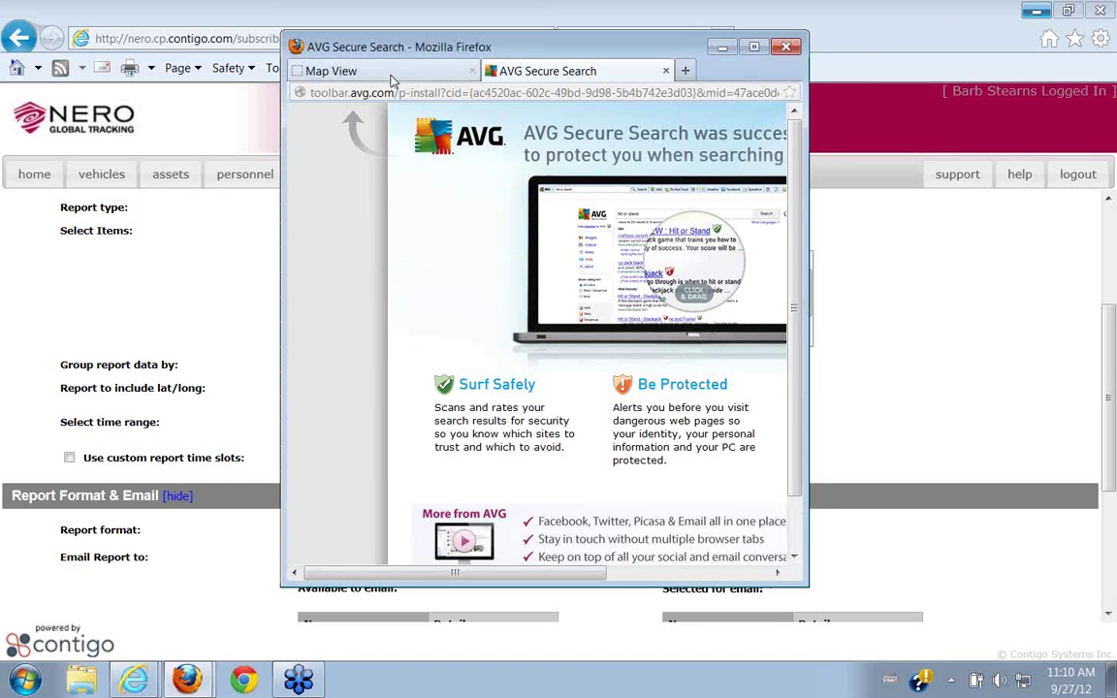
pyautogui.click(785, 47)
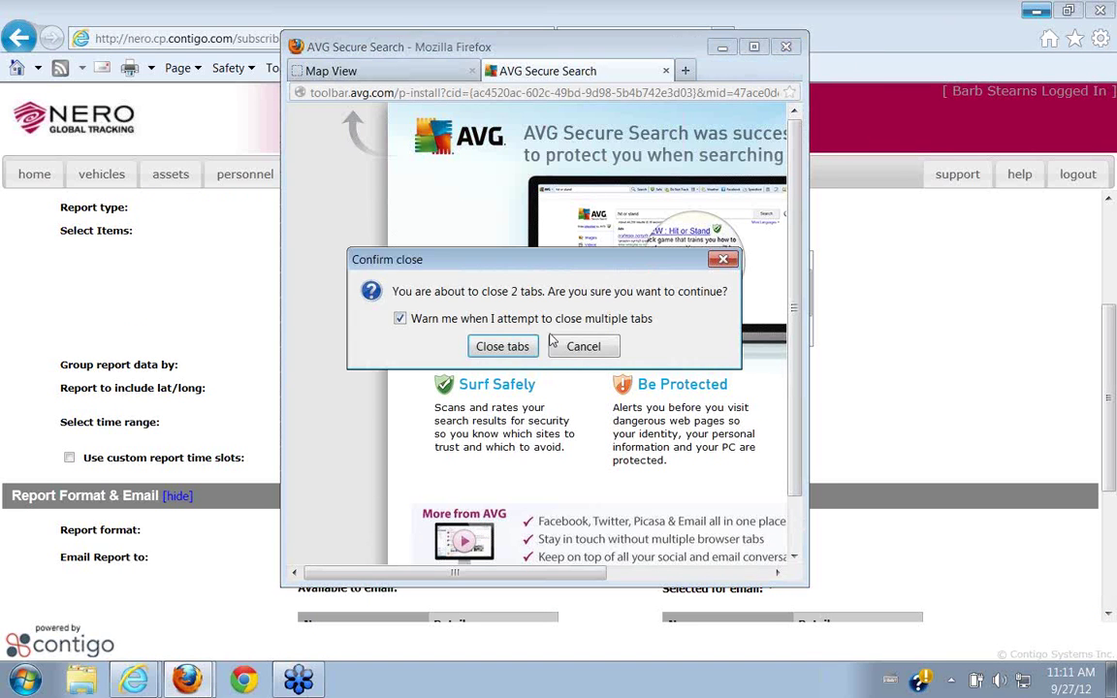
pyautogui.click(495, 346)
# Switch to the Firefox window holding Speed Bonus Progr_09_27_12.pdf and open the Speed Bonus Progr report email from the Gmail inbox.
pyautogui.moveTo(204, 683)
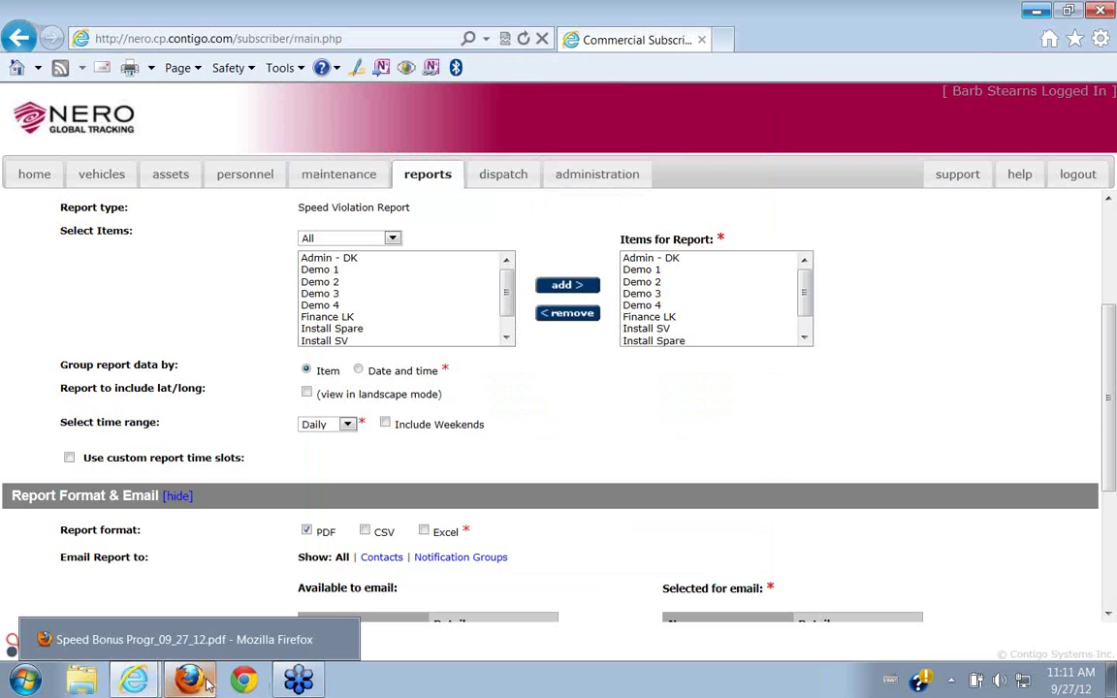
pyautogui.click(155, 635)
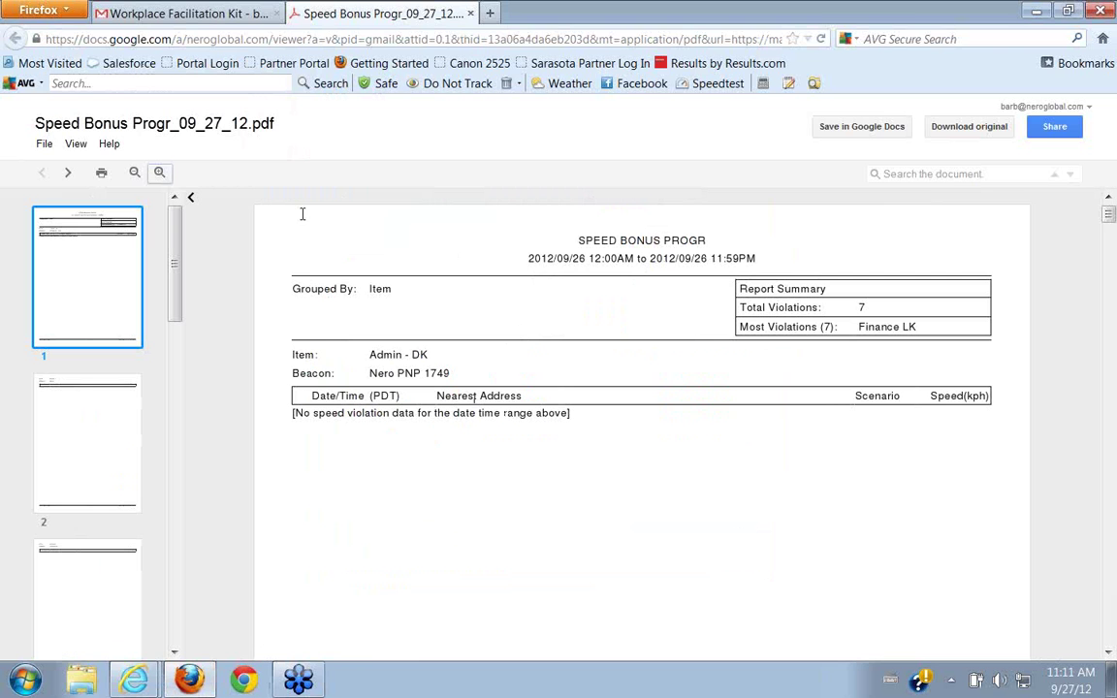
pyautogui.click(164, 13)
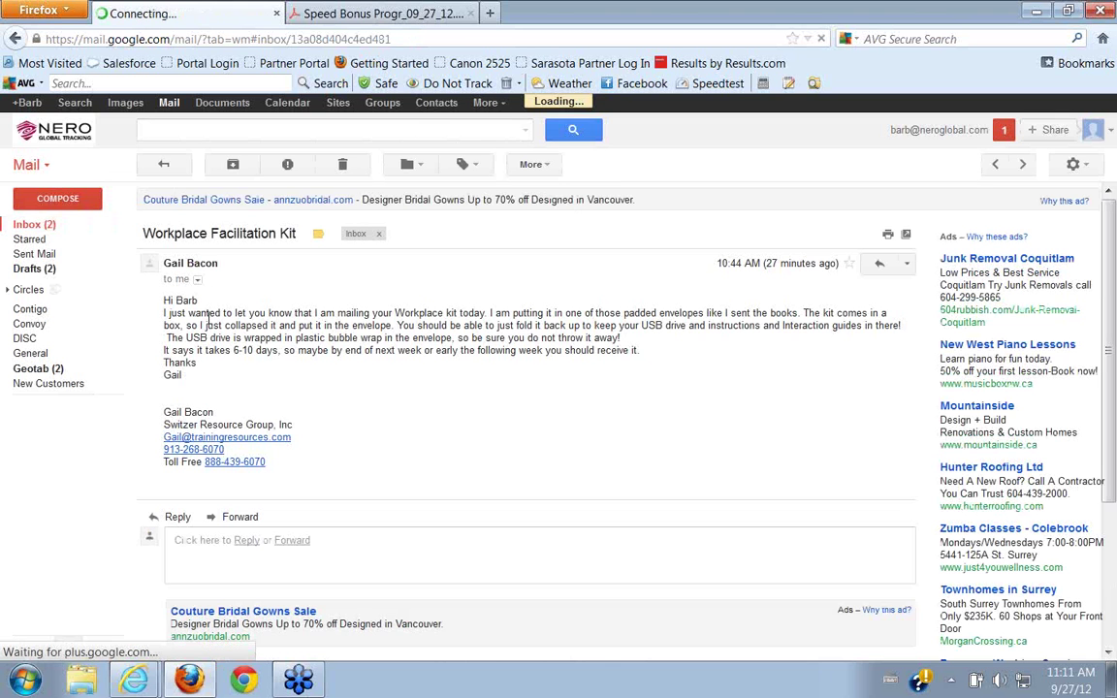
pyautogui.click(38, 225)
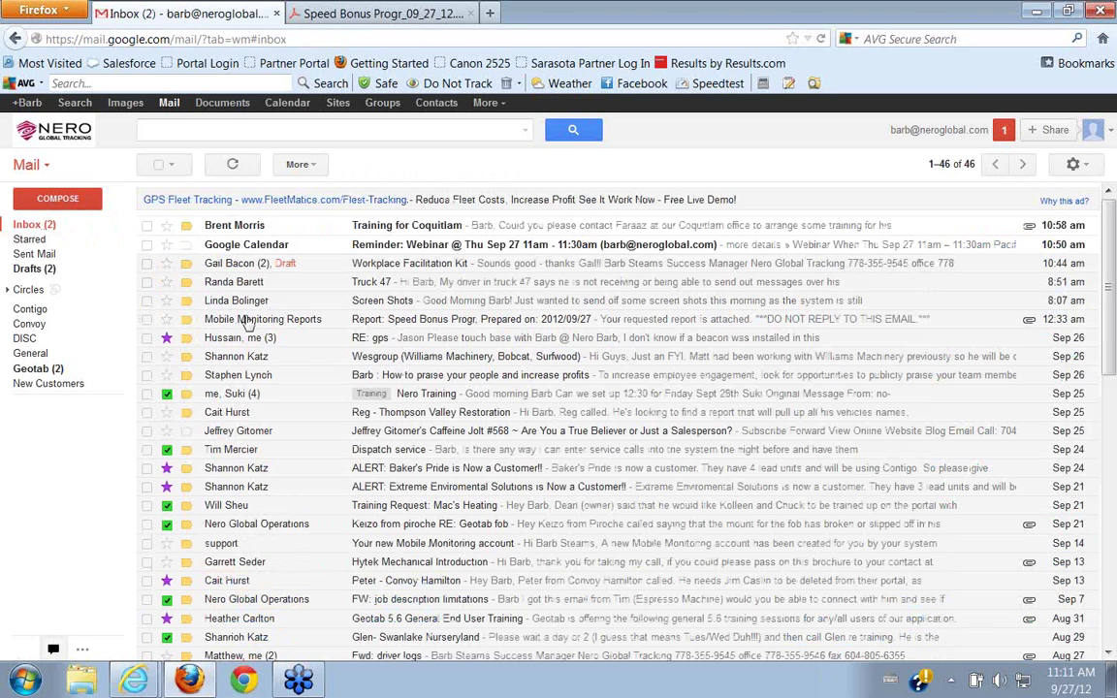
pyautogui.click(284, 323)
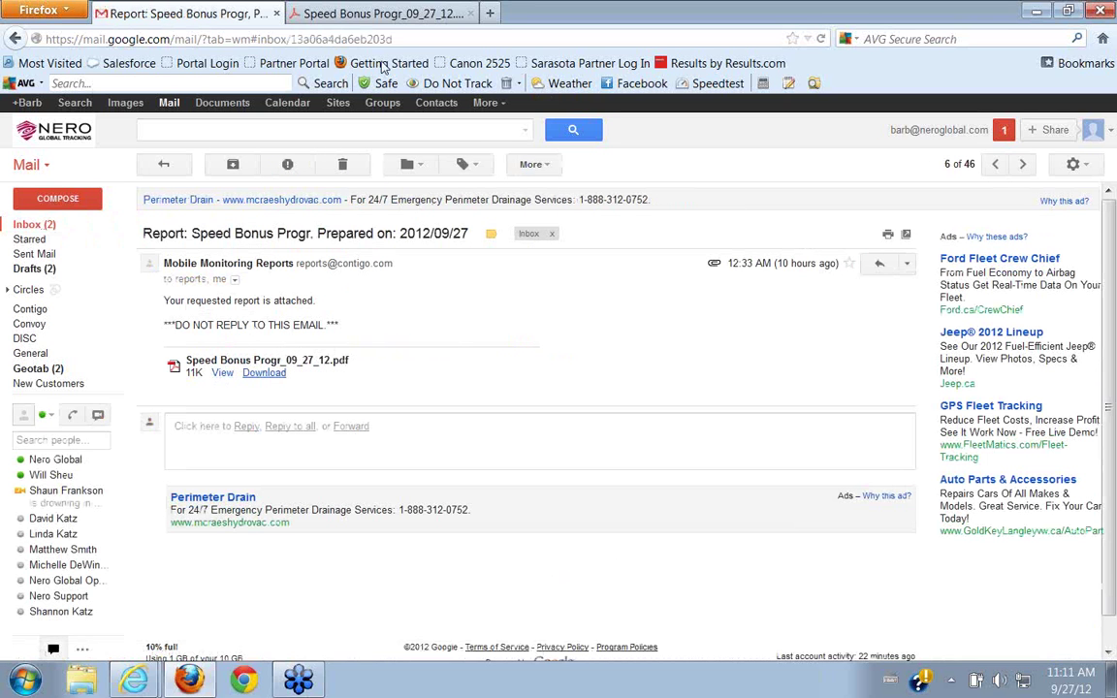
# View Speed Bonus Progr_09_27_12.pdf and read through its pages to the Finance LK speed alert entries on page 6.
pyautogui.click(383, 14)
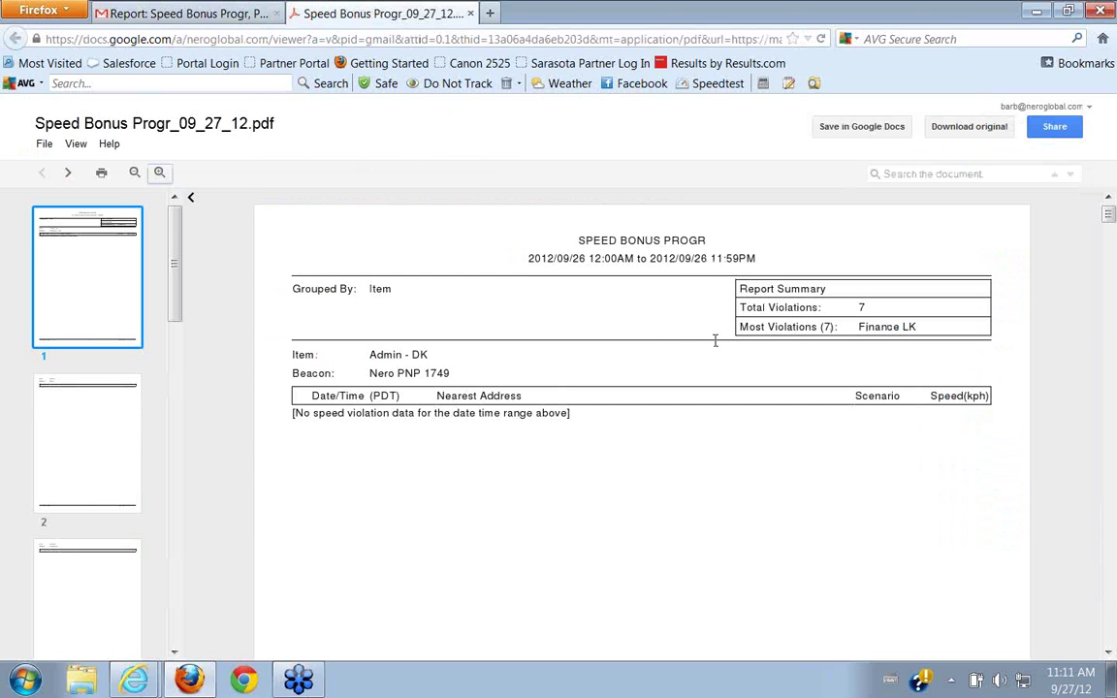
pyautogui.scroll(-5, 674, 360)
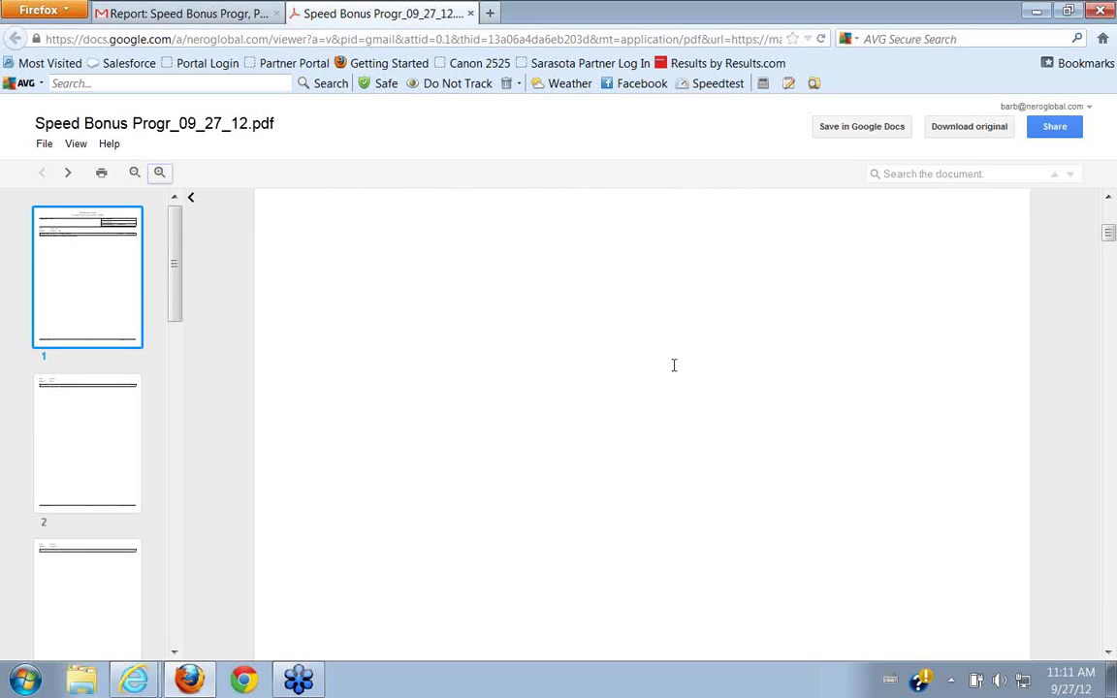
pyautogui.scroll(-10, 674, 365)
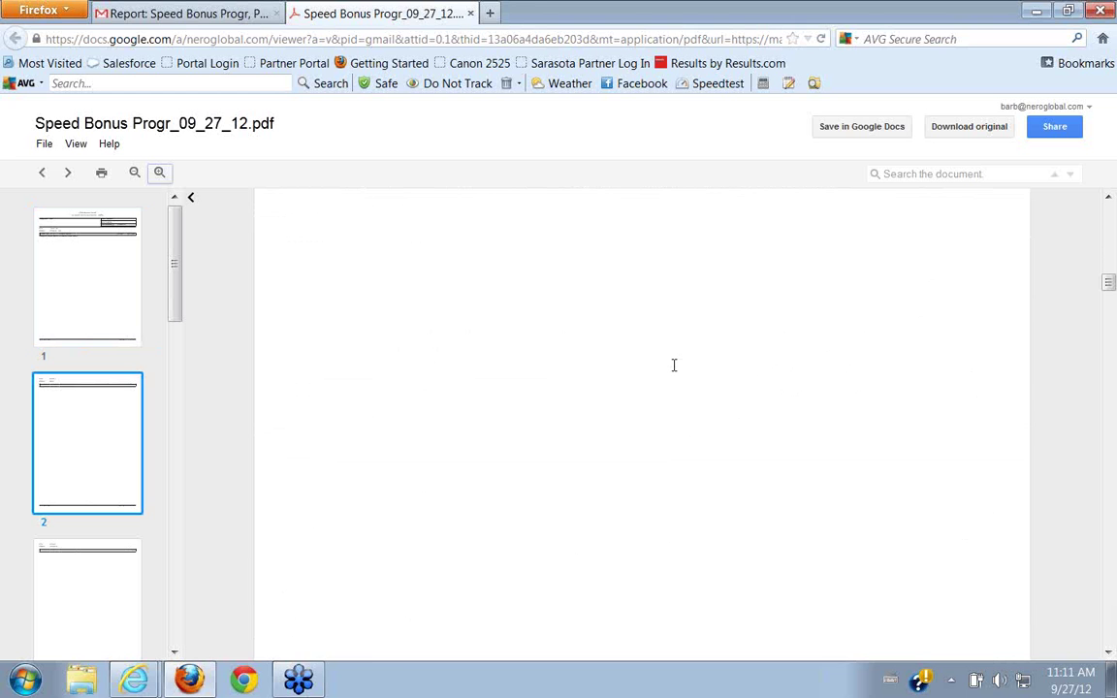
pyautogui.scroll(-10, 674, 364)
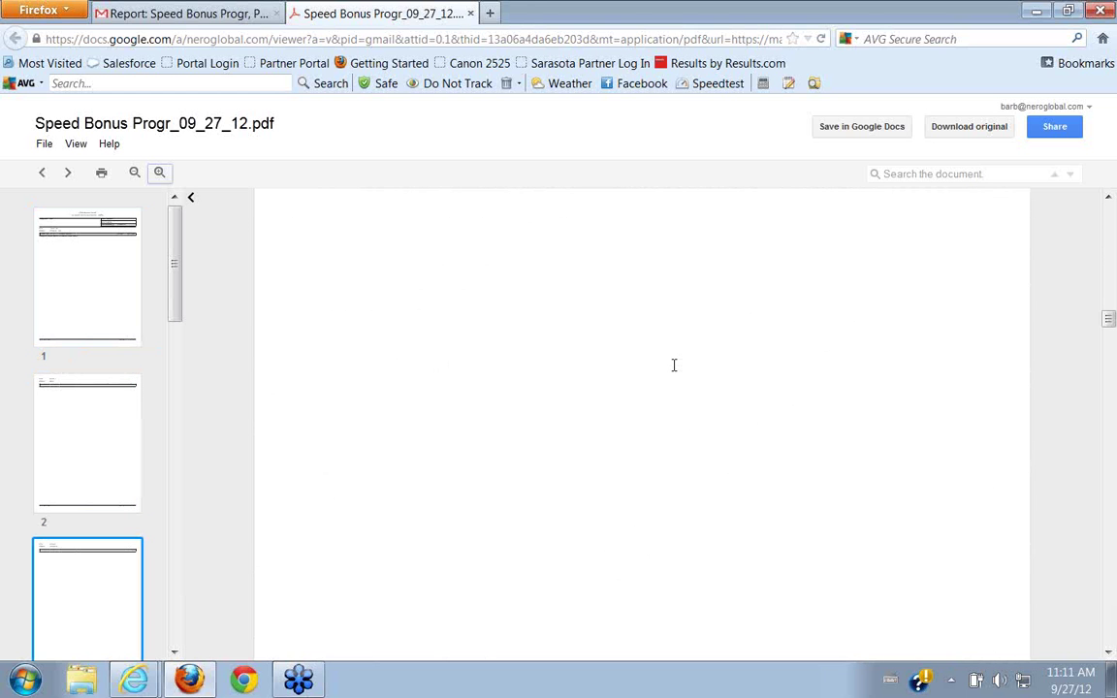
pyautogui.scroll(-10, 674, 364)
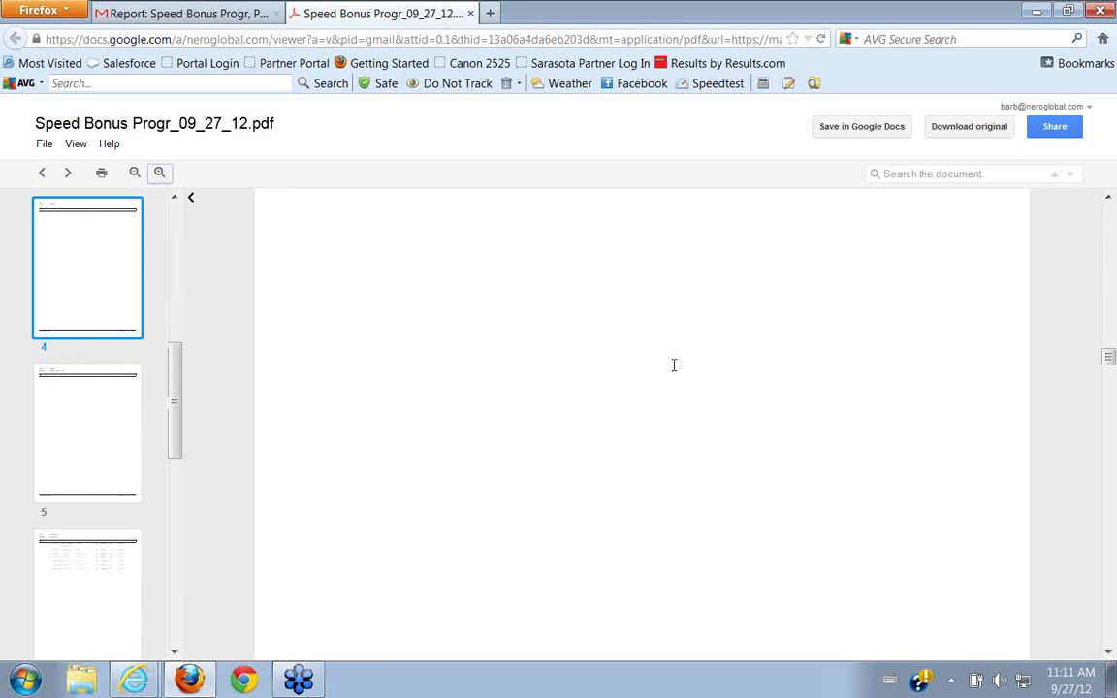
pyautogui.scroll(-10, 674, 364)
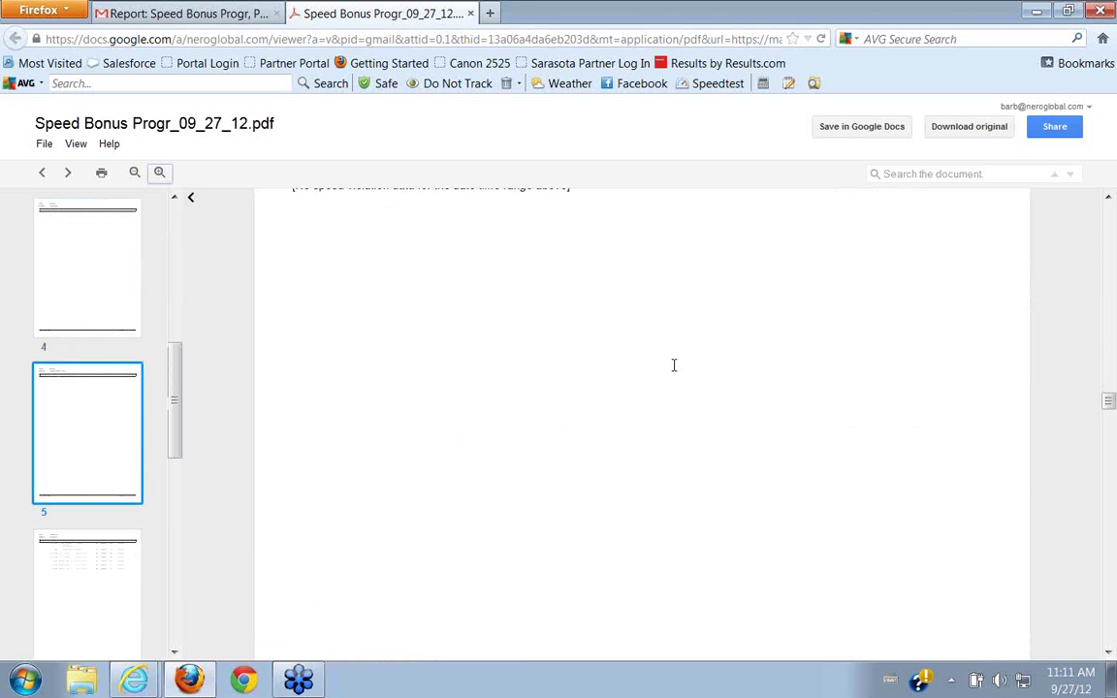
pyautogui.scroll(-10, 673, 365)
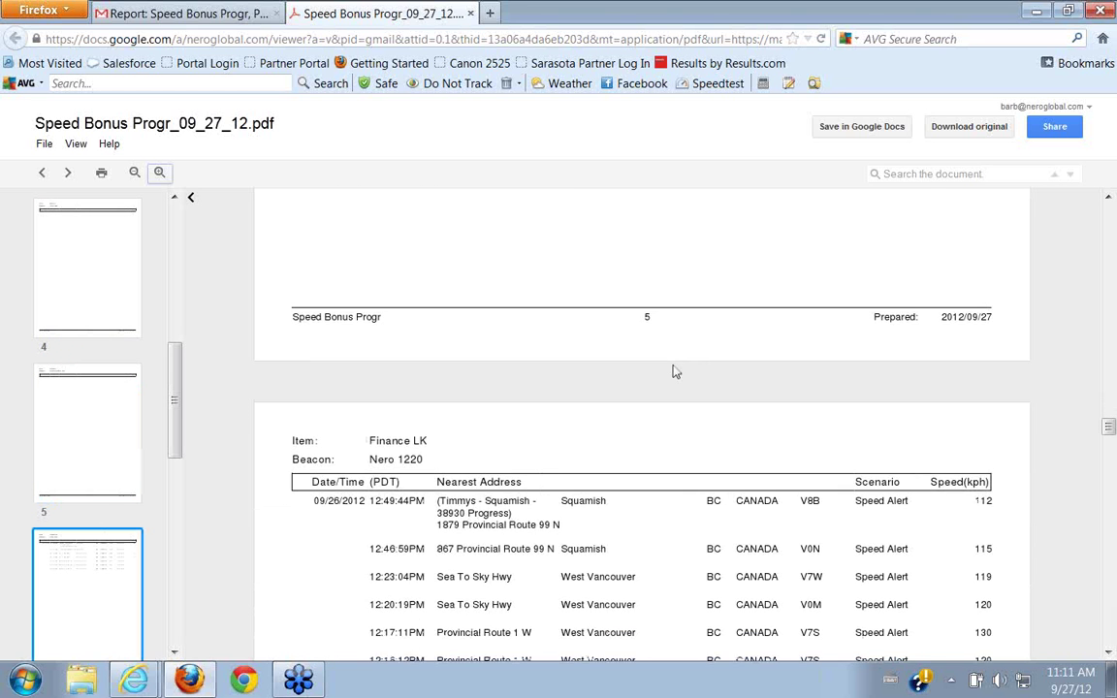
pyautogui.scroll(-3, 676, 371)
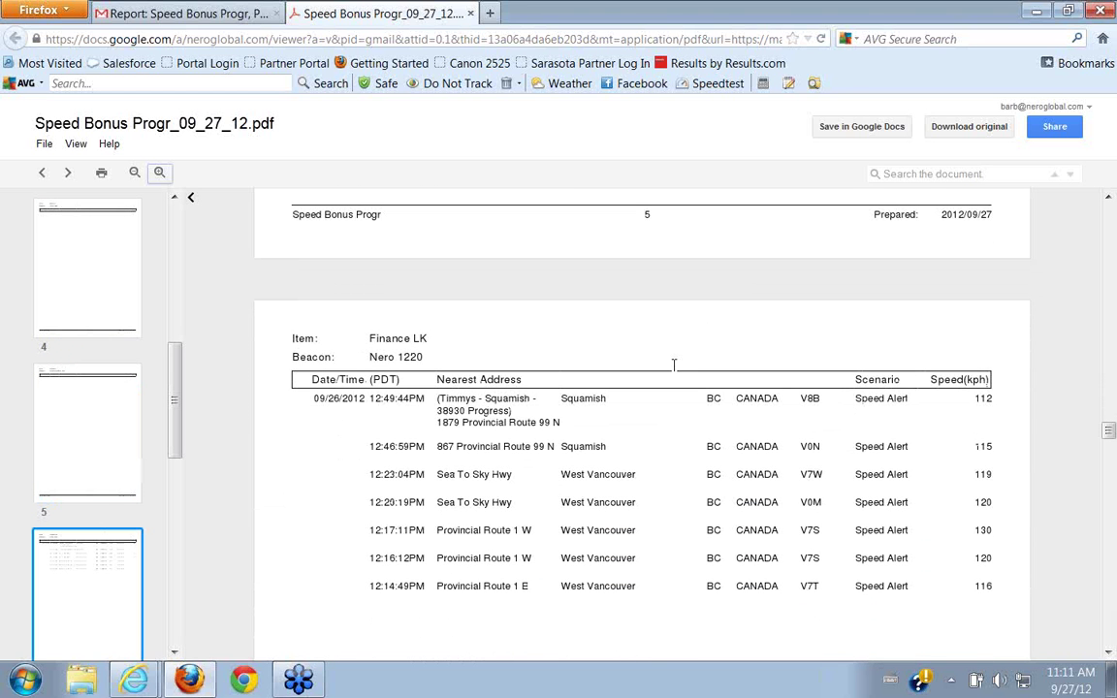
pyautogui.scroll(-2, 673, 365)
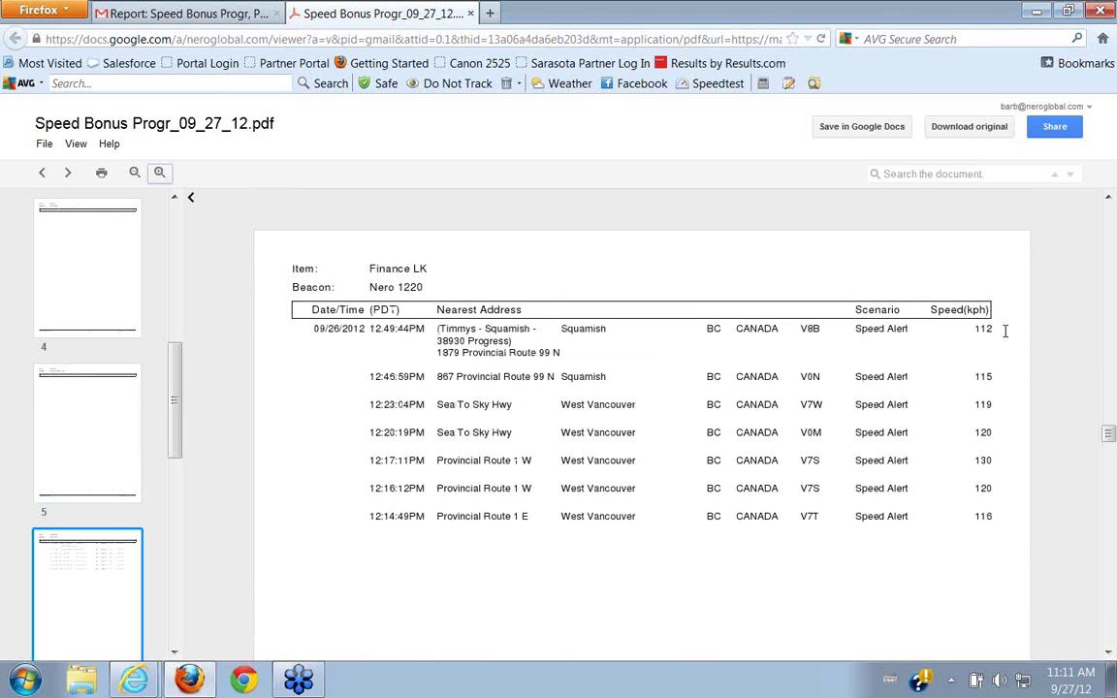
pyautogui.scroll(-8, 595, 463)
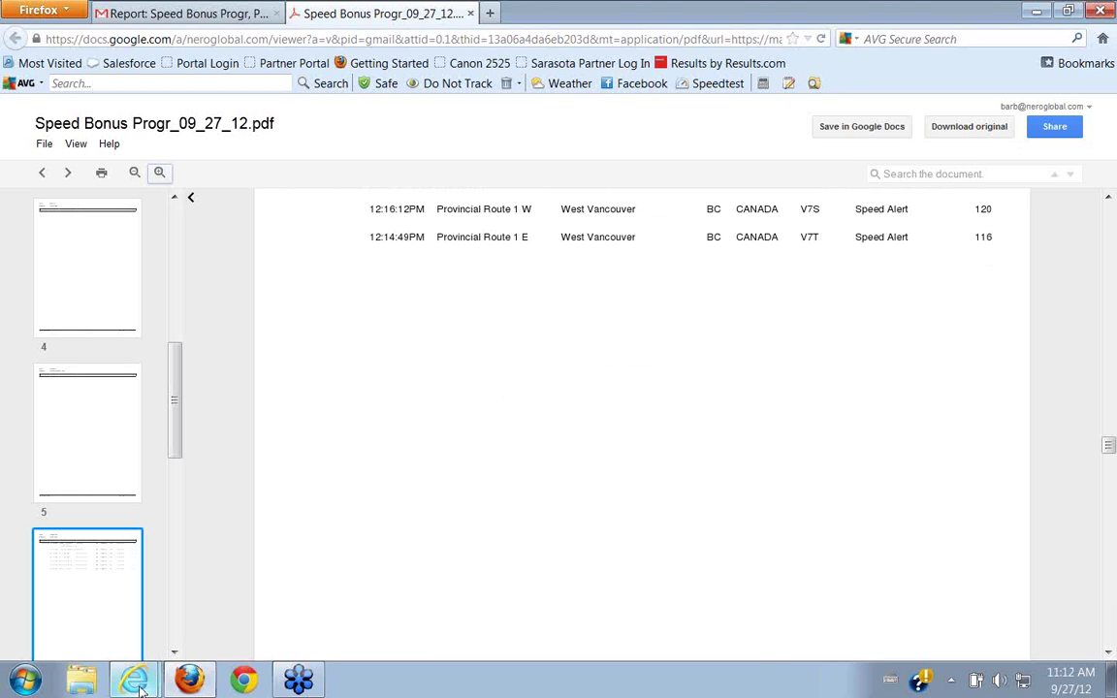
# Switch to the Commercial Subscriber Portal window in Internet Explorer and review the Speed Bonus Progr scheduled report settings back up to its name.
pyautogui.moveTo(141, 686)
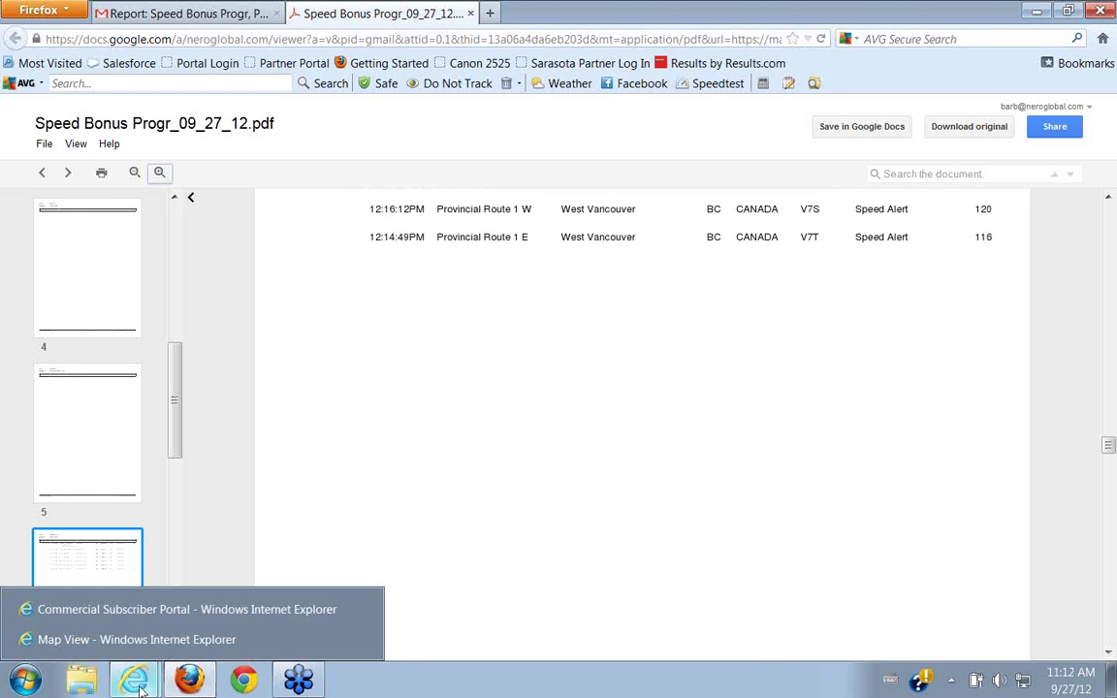
pyautogui.click(155, 609)
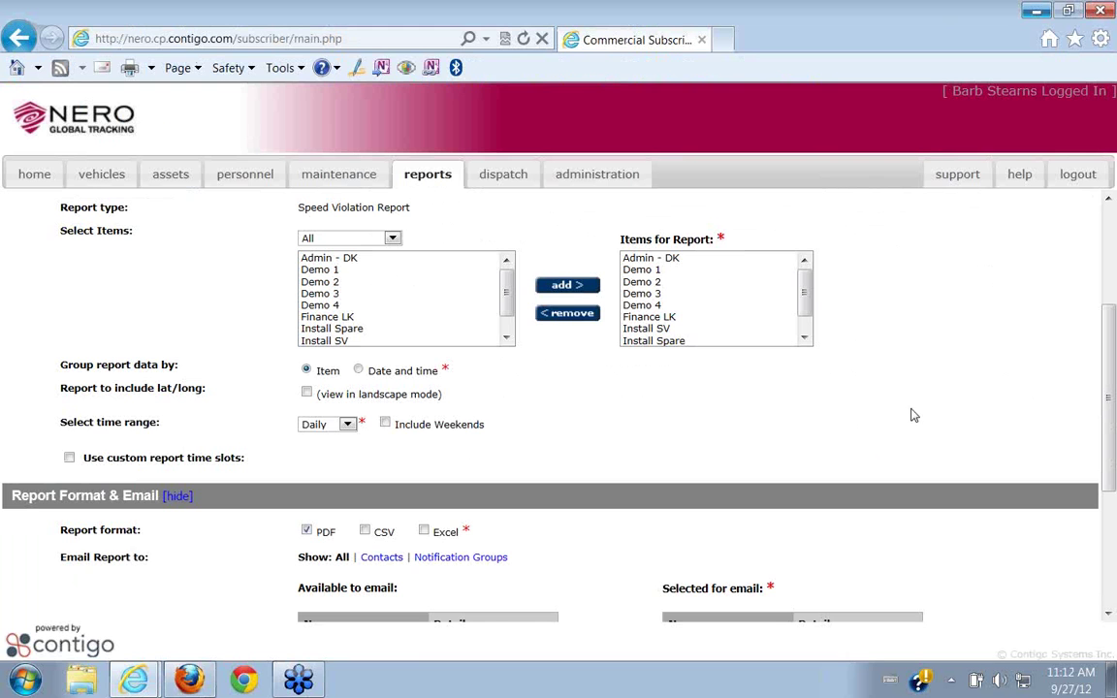
pyautogui.scroll(3, 639, 403)
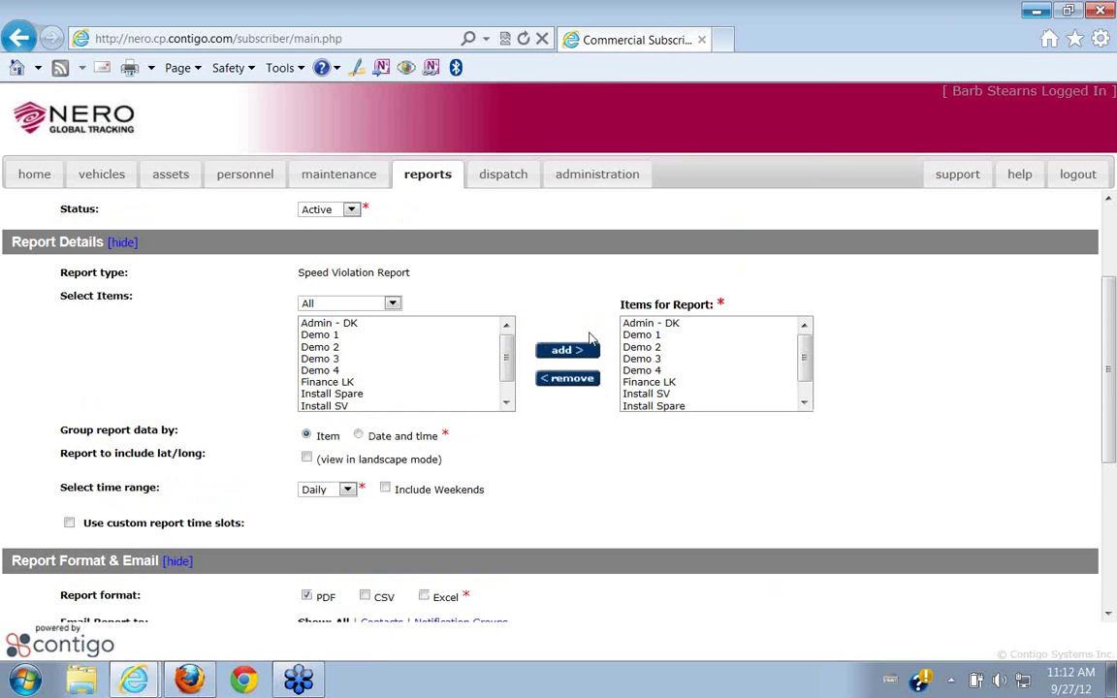
pyautogui.scroll(2, 535, 307)
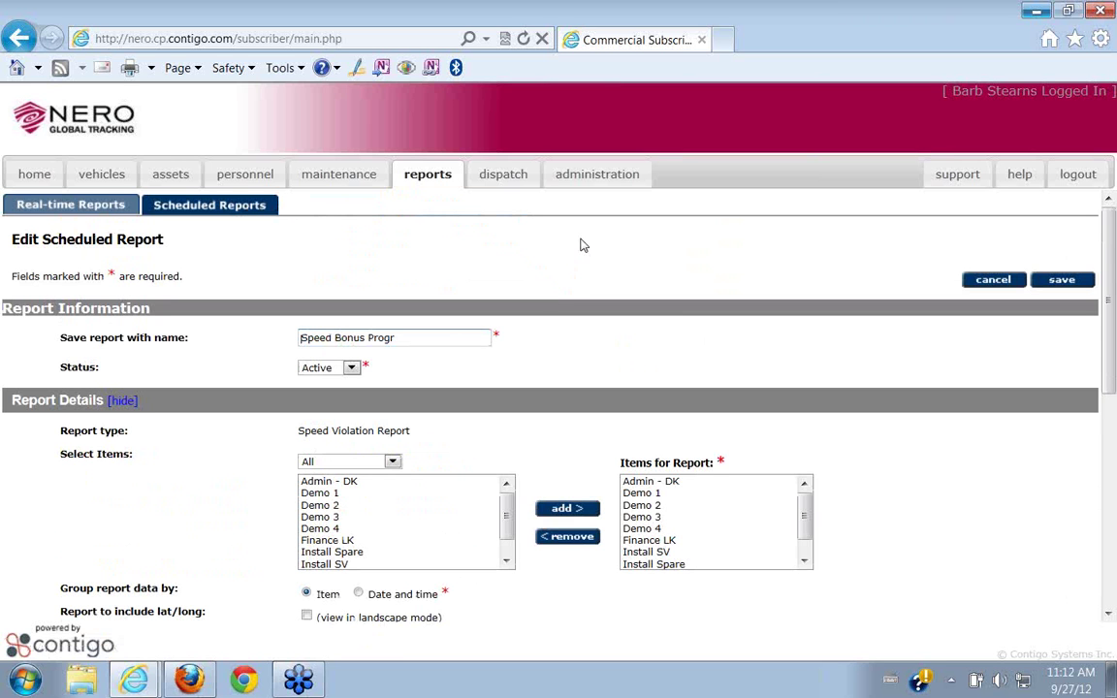
# Review the administration scenarios down to the speed alerts, and return to Today's Summary on the home page.
pyautogui.click(583, 181)
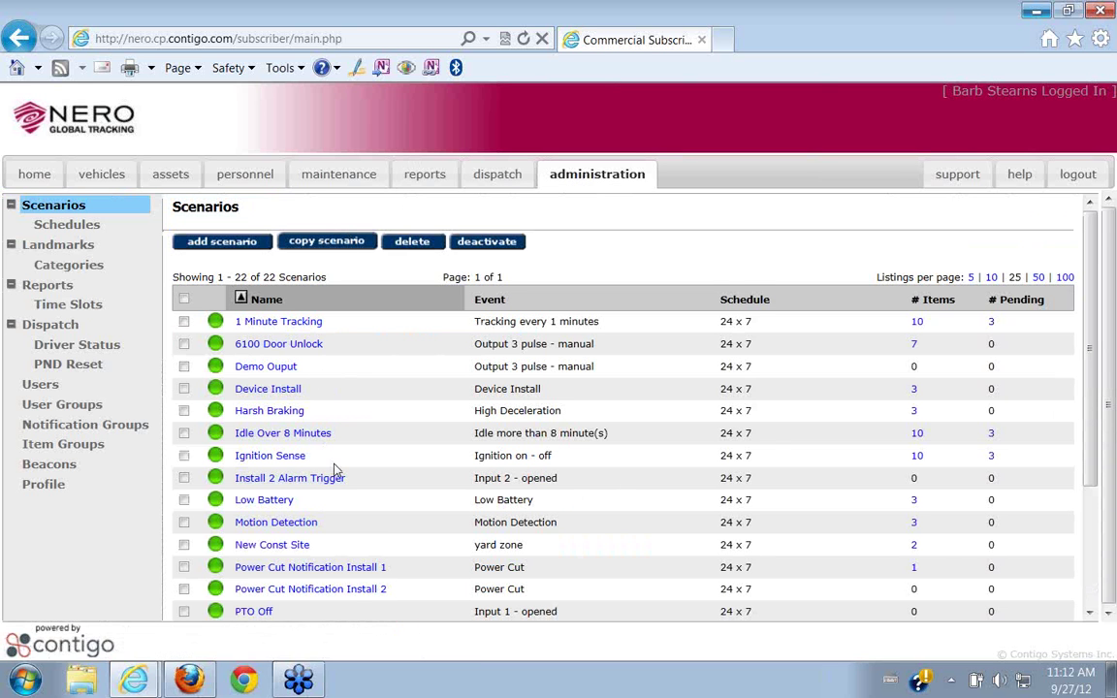
pyautogui.scroll(-3, 335, 469)
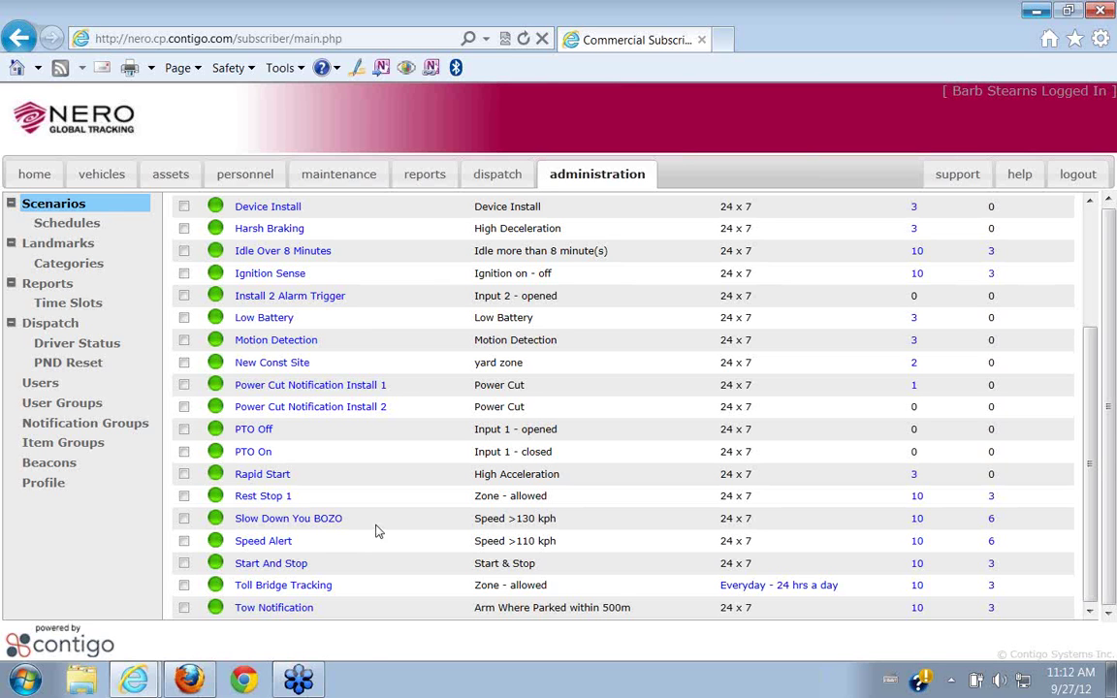
pyautogui.click(39, 179)
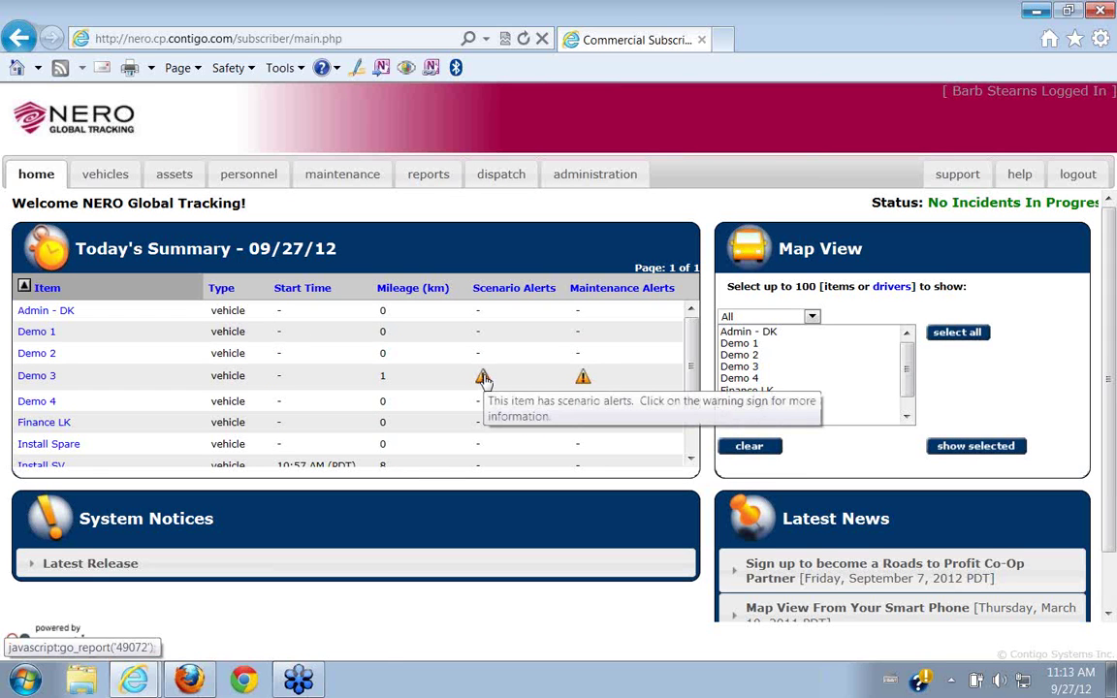
# Create a real-time Route Log report for Finance LK with the time range Yesterday.
pyautogui.click(430, 175)
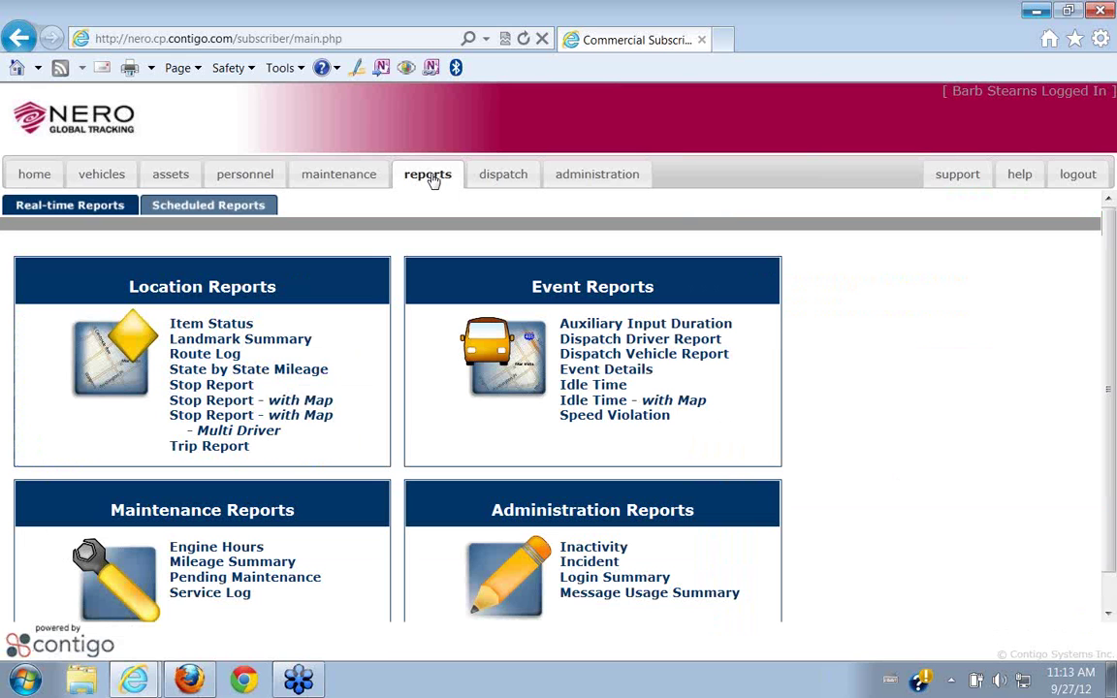
pyautogui.click(223, 357)
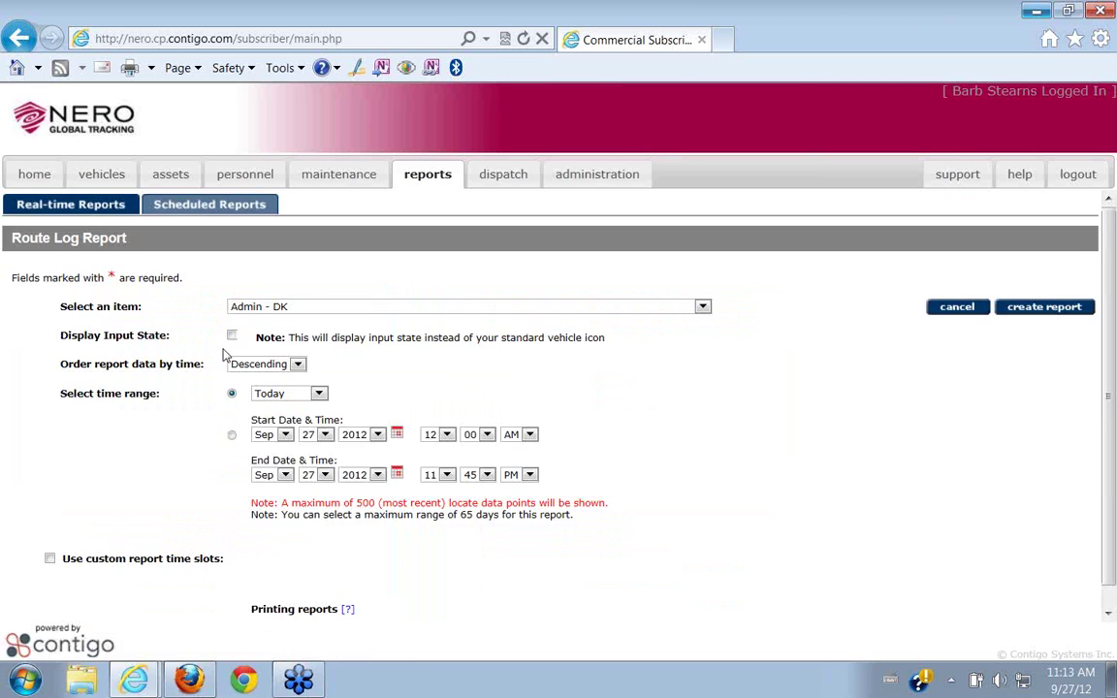
pyautogui.click(296, 309)
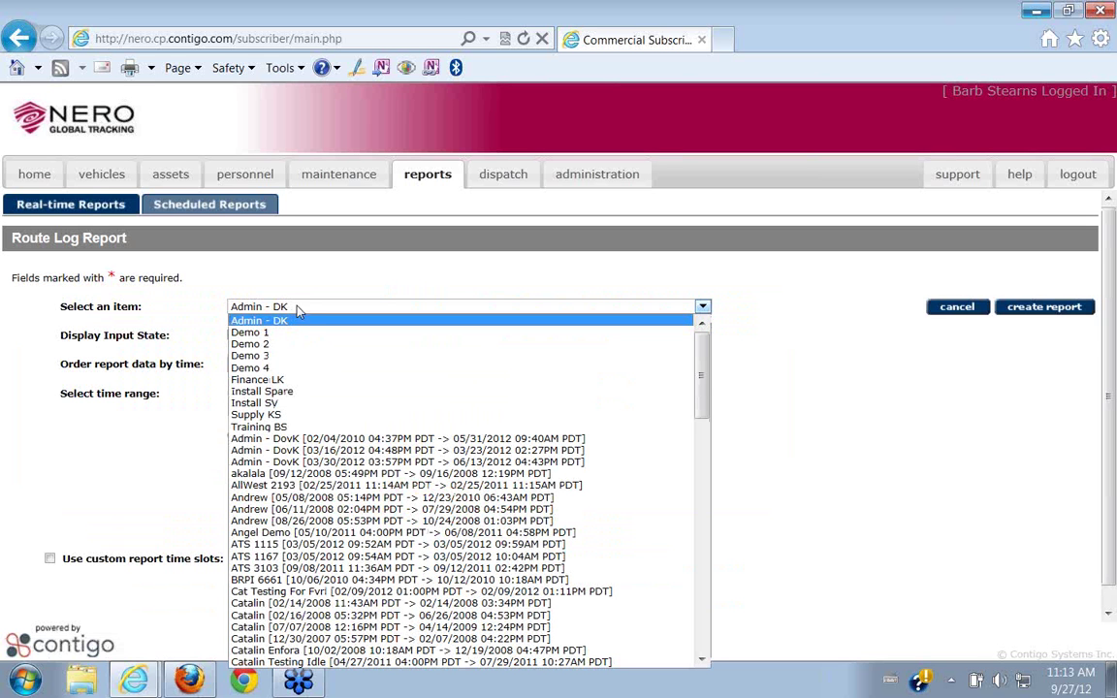
pyautogui.click(290, 381)
pyautogui.click(312, 395)
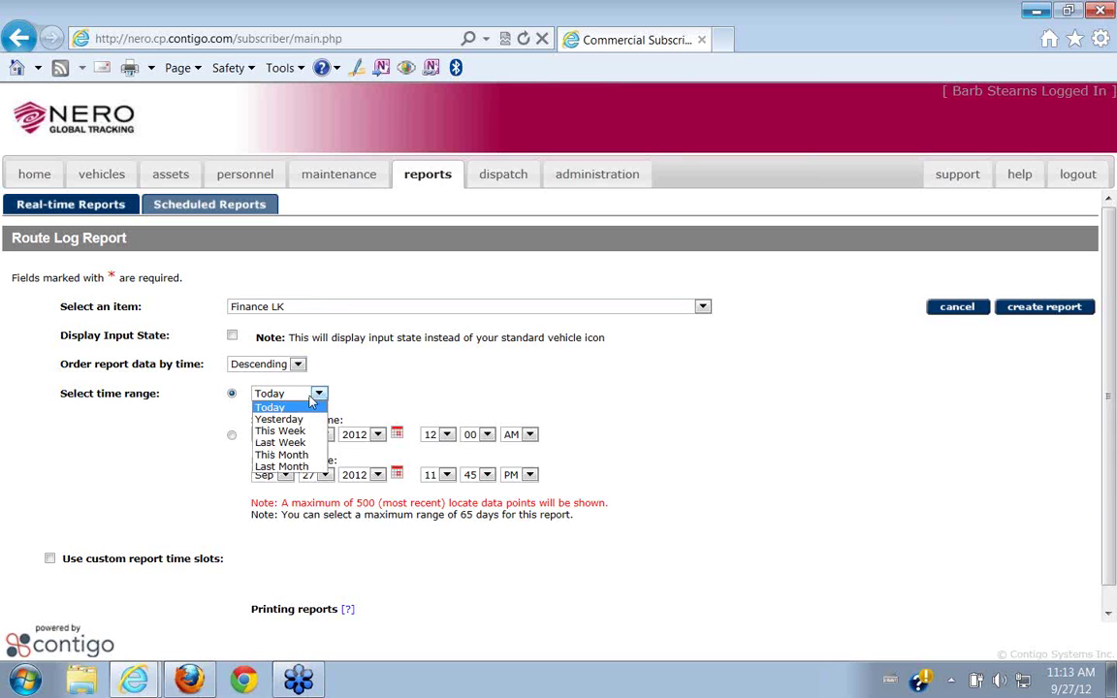
pyautogui.click(281, 419)
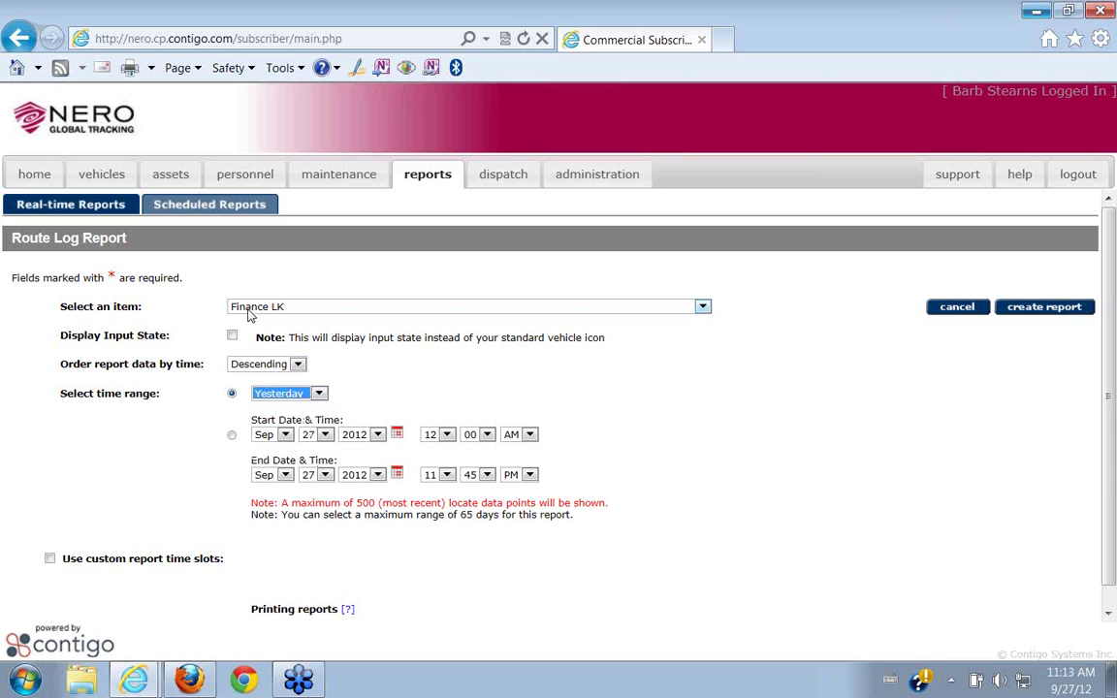
pyautogui.click(1055, 308)
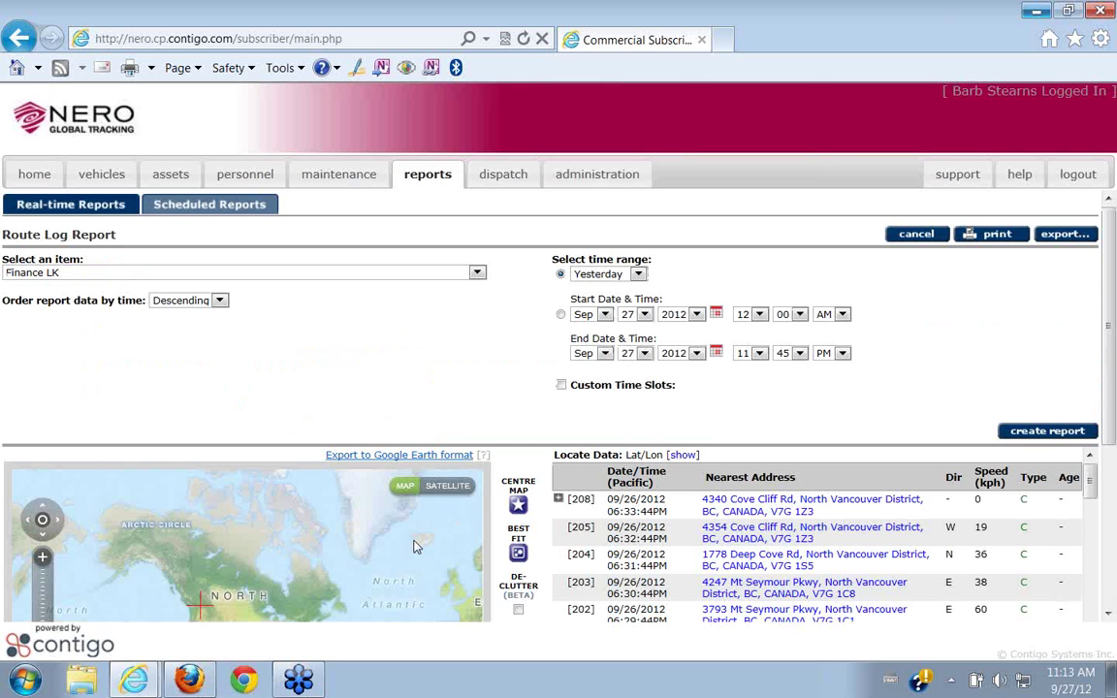
# Examine the Finance LK route map and its locate data down to the earliest point of the day.
pyautogui.scroll(-1, 309, 514)
pyautogui.scroll(-2, 273, 484)
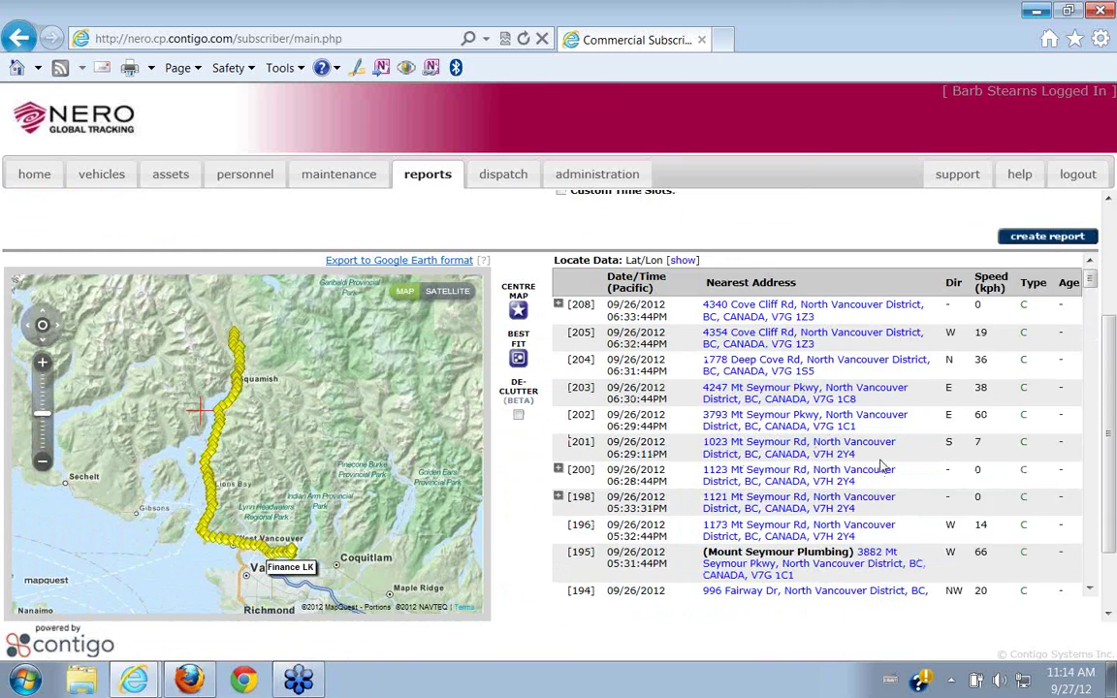
pyautogui.scroll(-3, 882, 468)
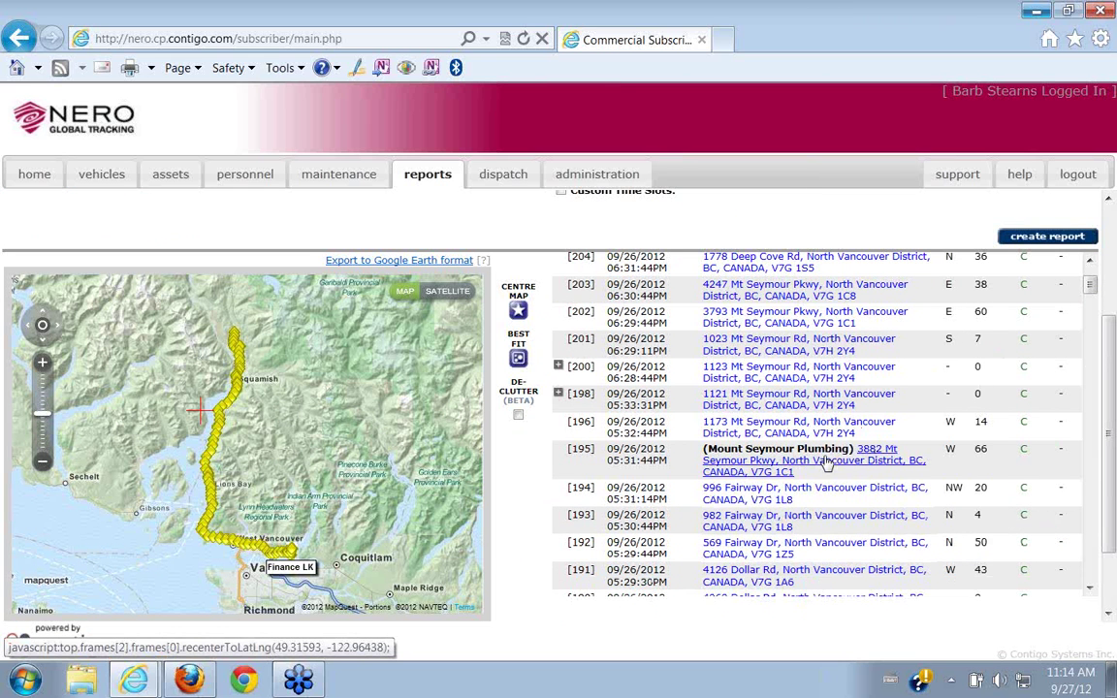
pyautogui.scroll(-10, 825, 463)
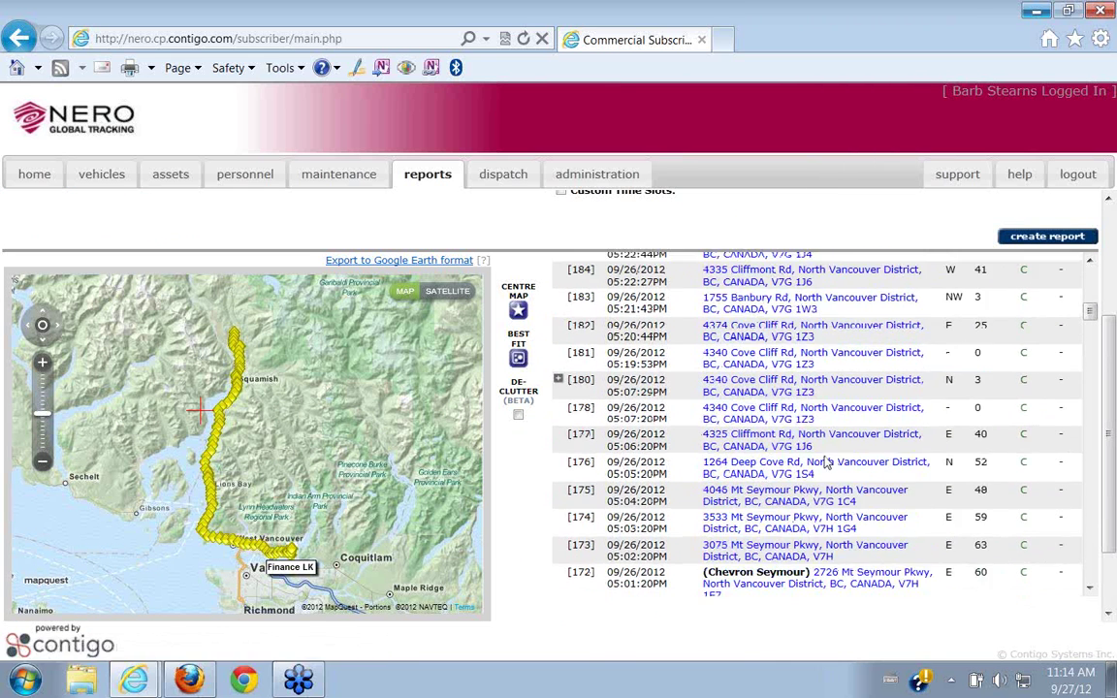
pyautogui.scroll(-7, 827, 465)
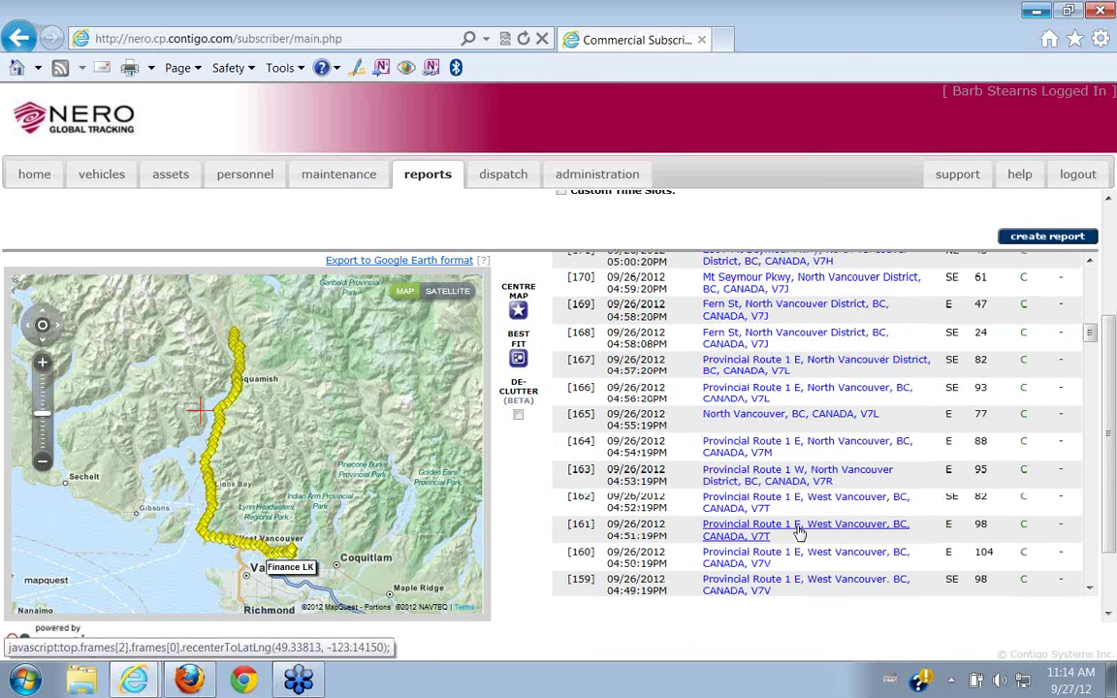
pyautogui.scroll(-4, 799, 533)
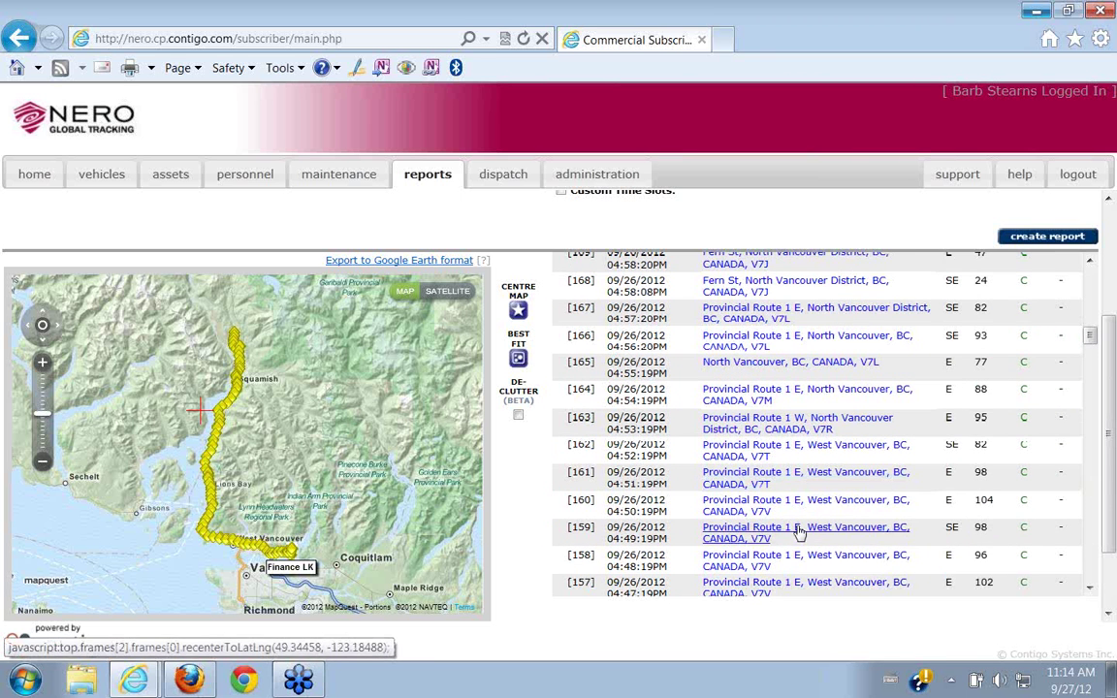
pyautogui.scroll(-20, 799, 532)
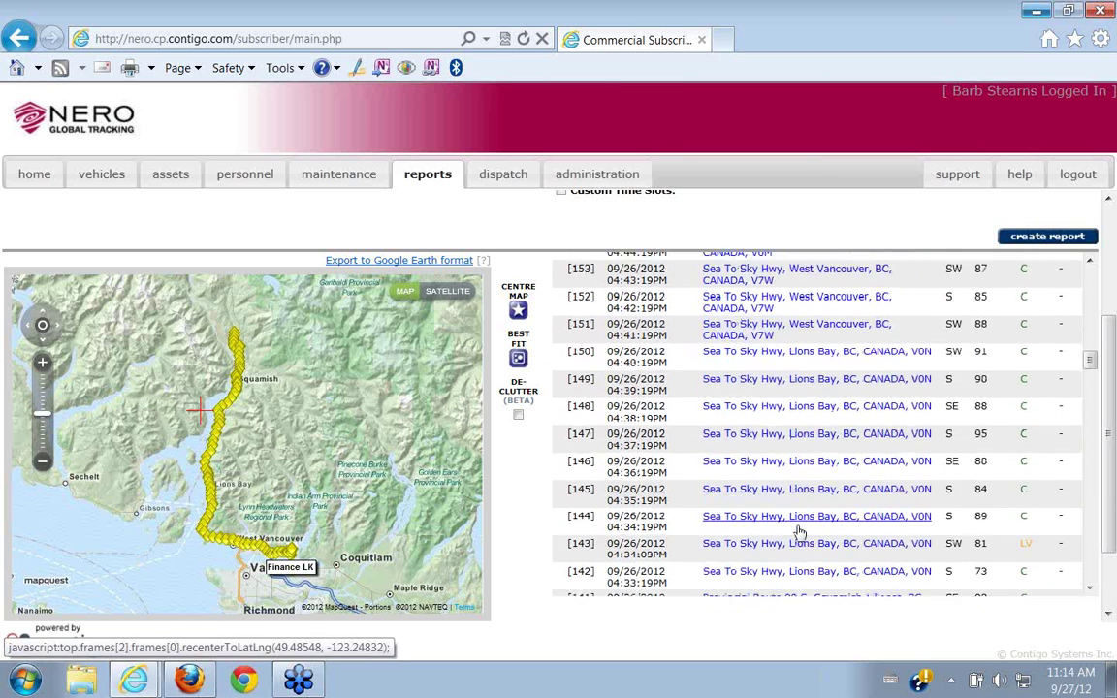
pyautogui.scroll(-6, 799, 533)
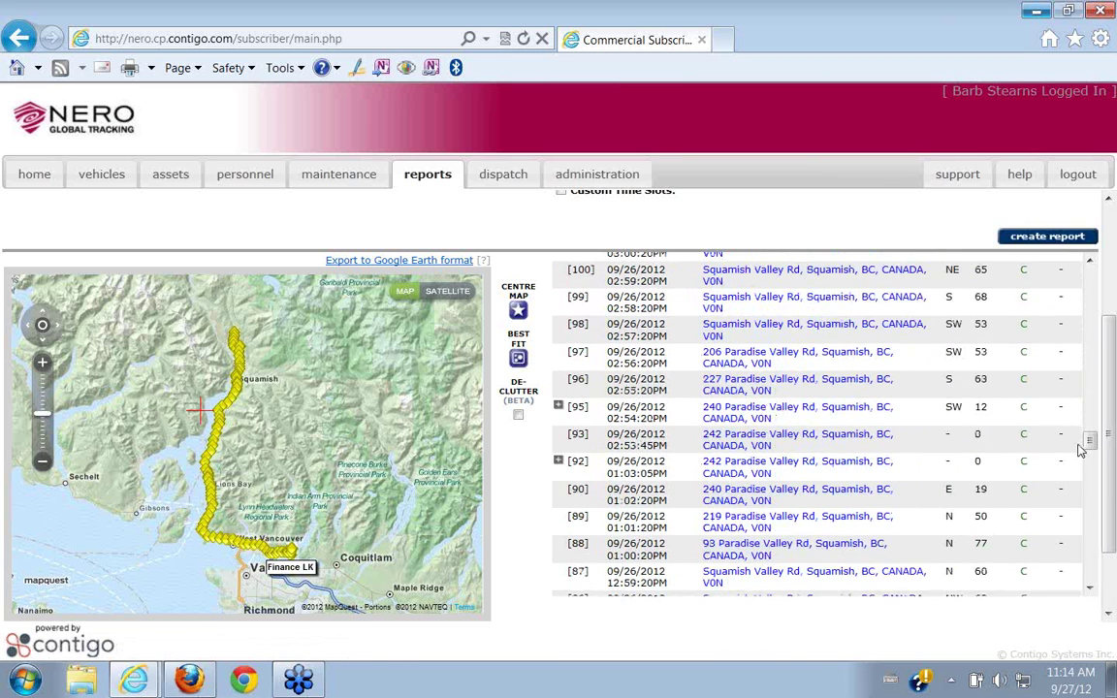
pyautogui.moveTo(1090, 449); pyautogui.dragTo(1090, 574)
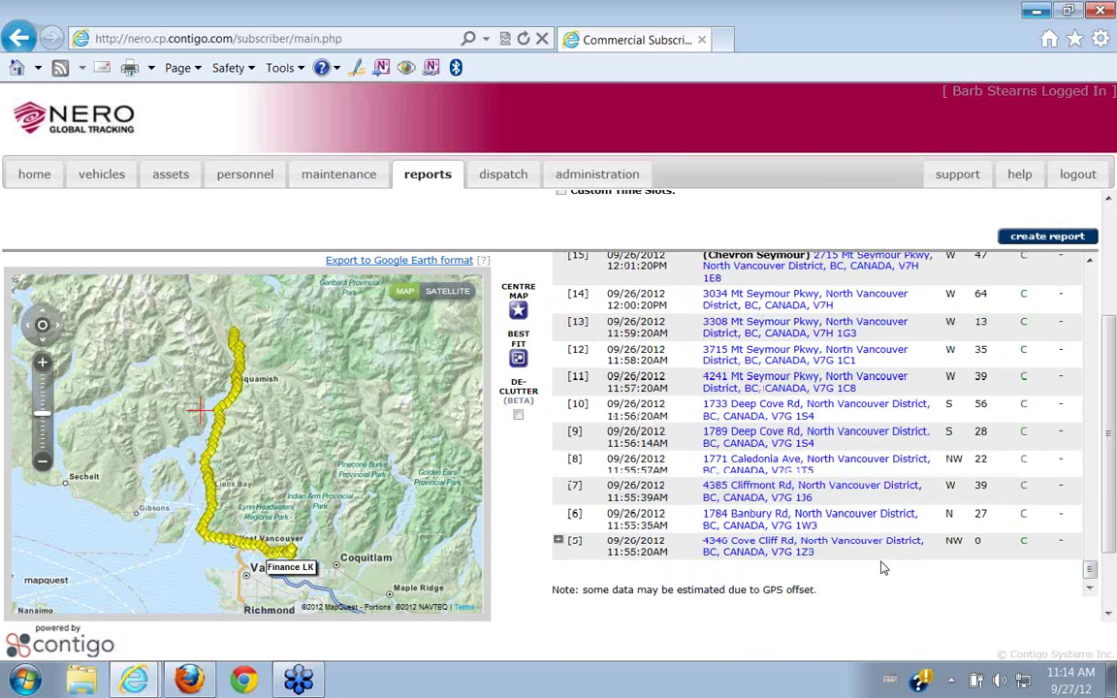
# Check the recorded speeds in the locate data from the earliest points forward along Provincial Route 1 to Sea To Sky Hwy.
pyautogui.scroll(3, 880, 549)
pyautogui.scroll(3, 879, 545)
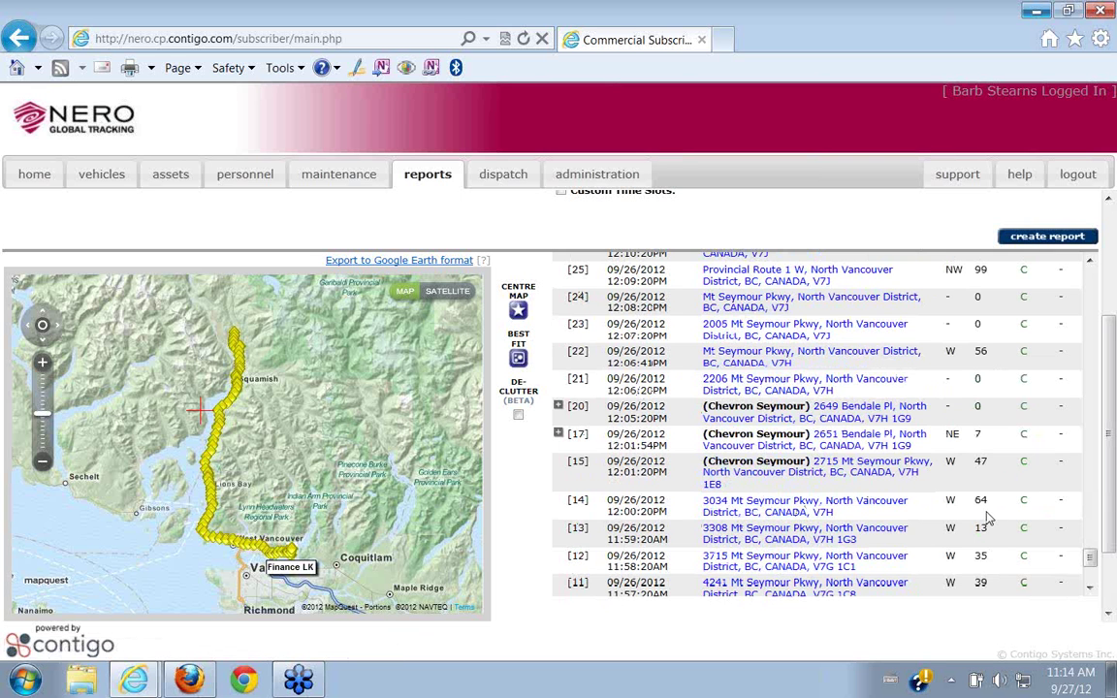
pyautogui.scroll(4, 984, 514)
pyautogui.scroll(3, 985, 506)
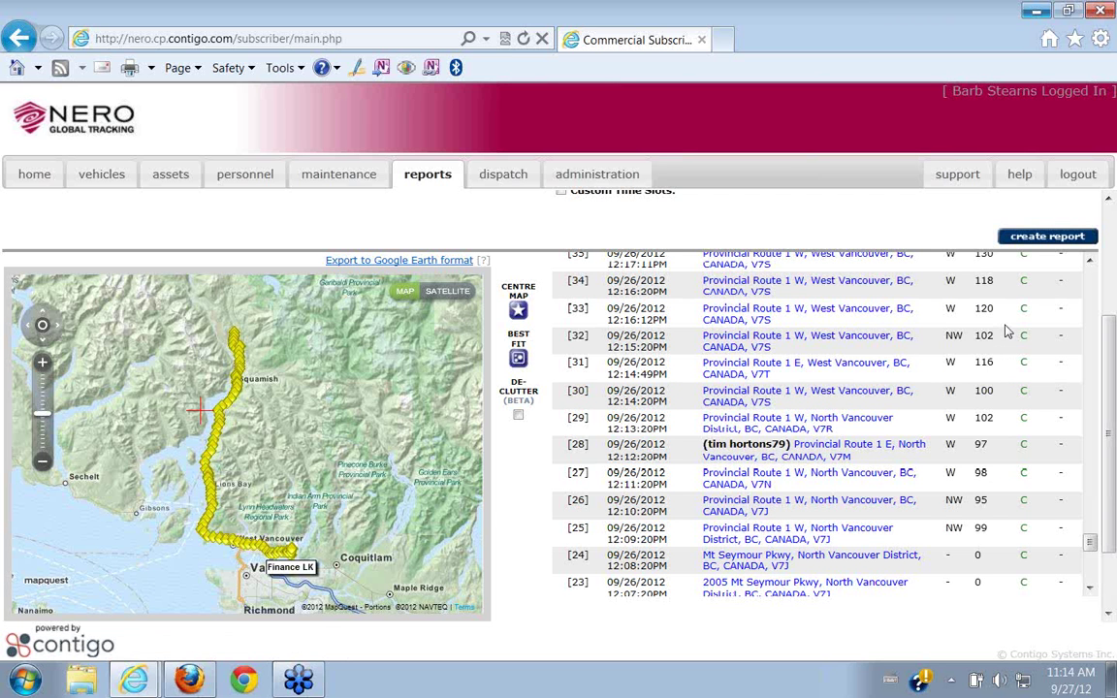
pyautogui.scroll(1, 980, 360)
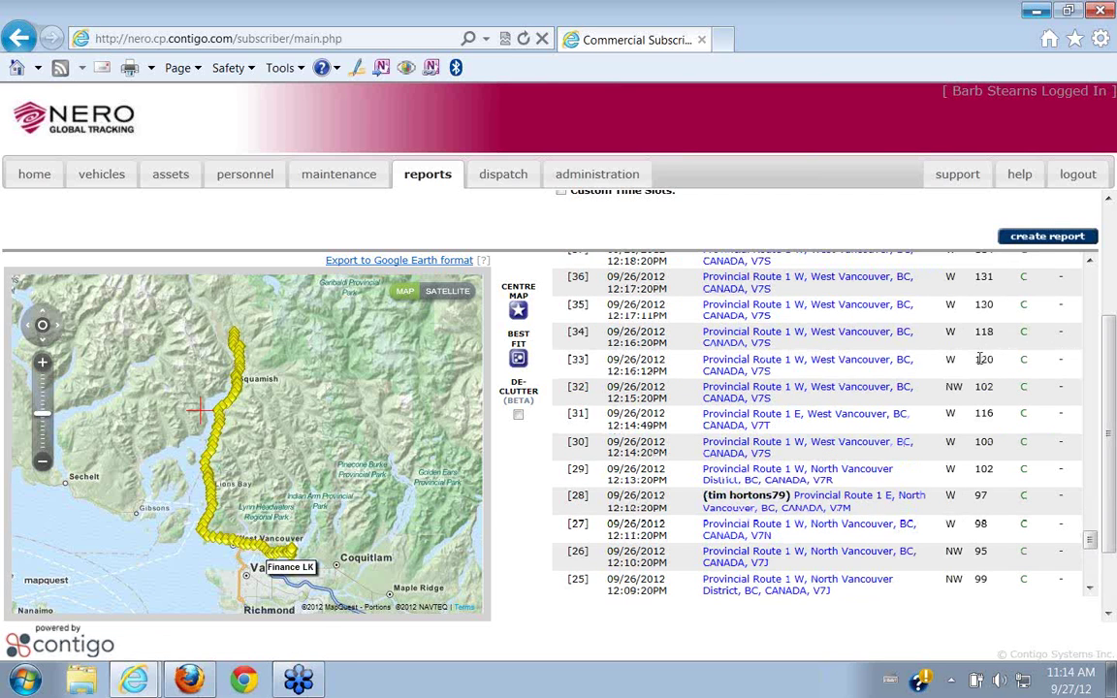
pyautogui.scroll(2, 981, 369)
pyautogui.scroll(3, 983, 381)
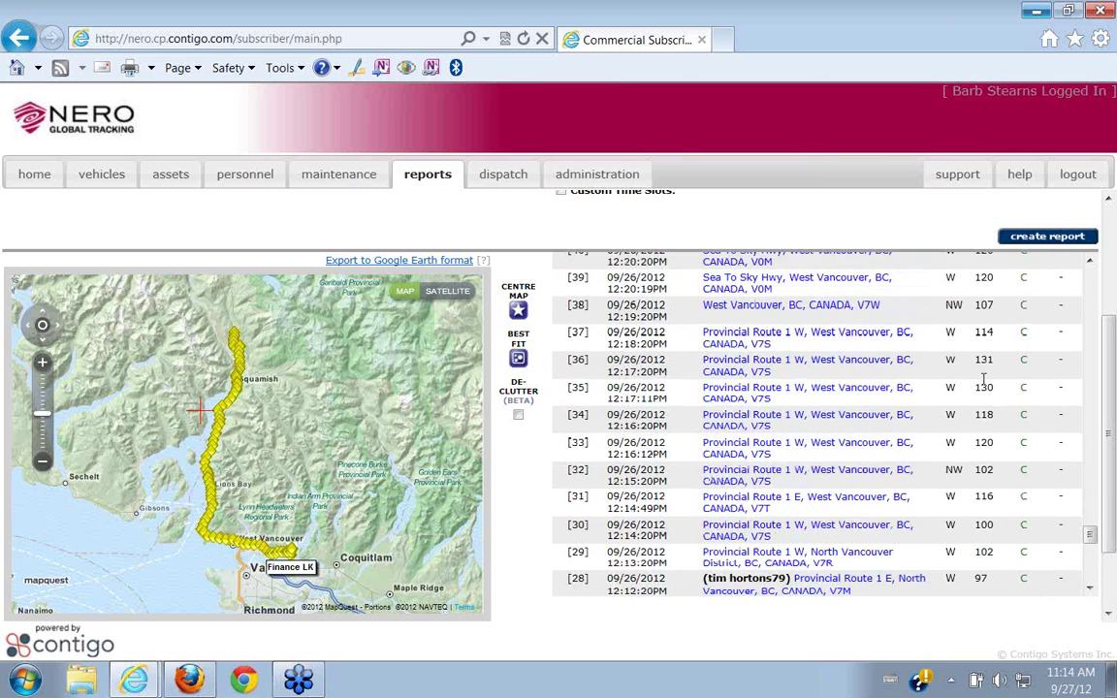
# Check the recorded speeds in the locate data from Sea To Sky Hwy onward along Provincial Route 99 past Squamish.
pyautogui.scroll(3, 996, 410)
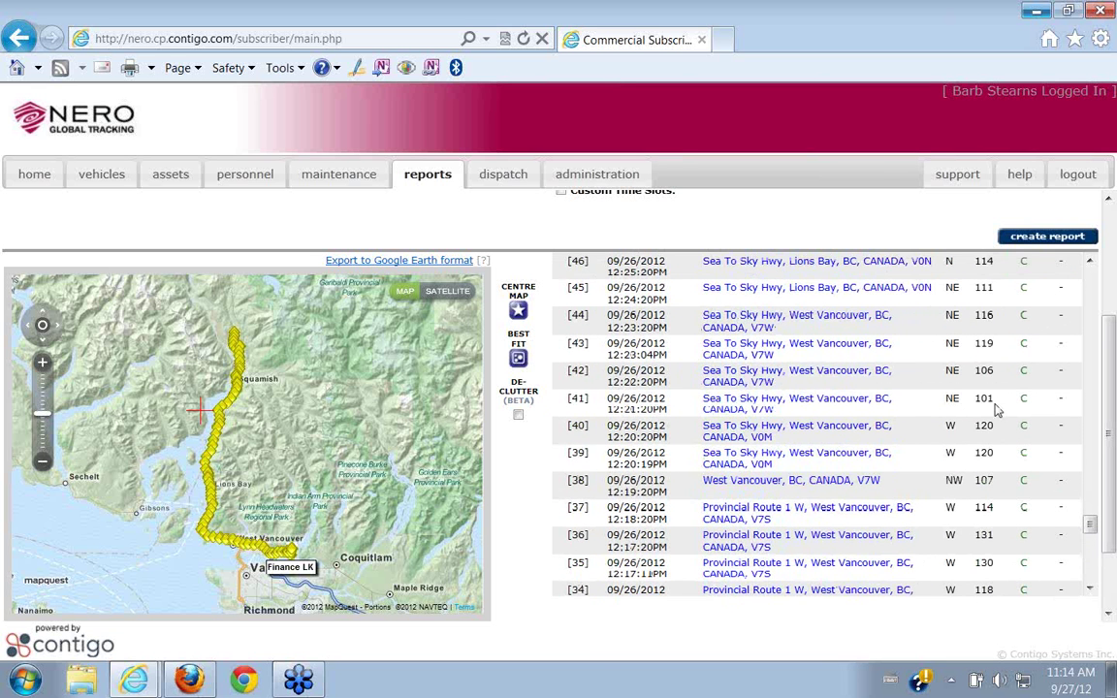
pyautogui.scroll(3, 999, 437)
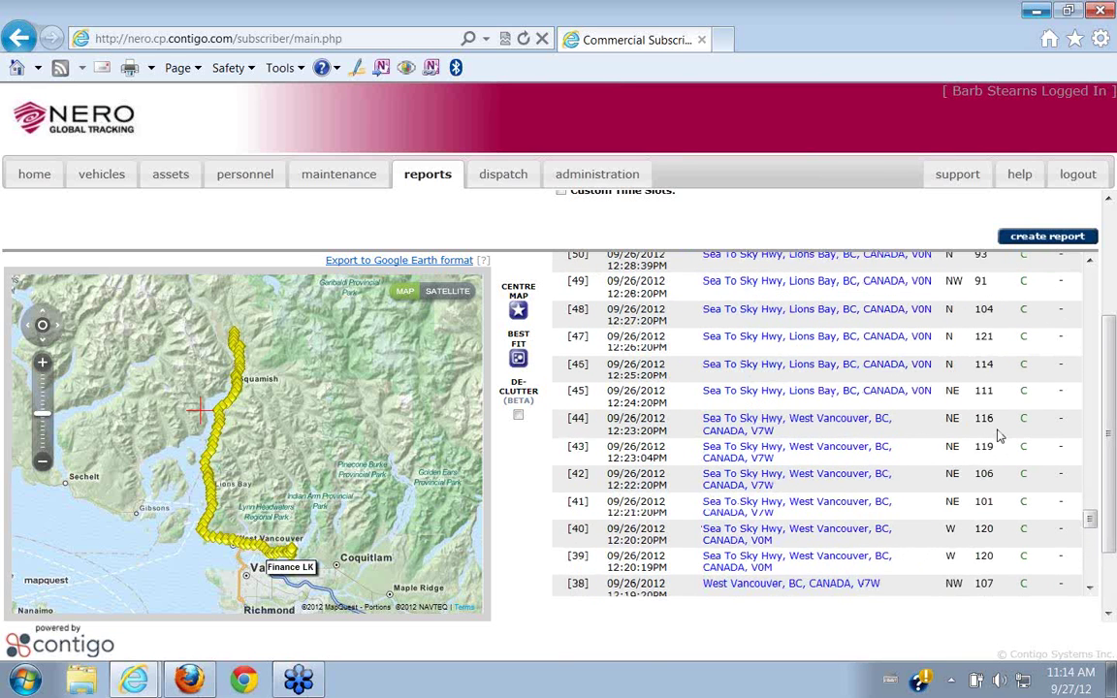
pyautogui.scroll(3, 998, 437)
pyautogui.scroll(6, 998, 436)
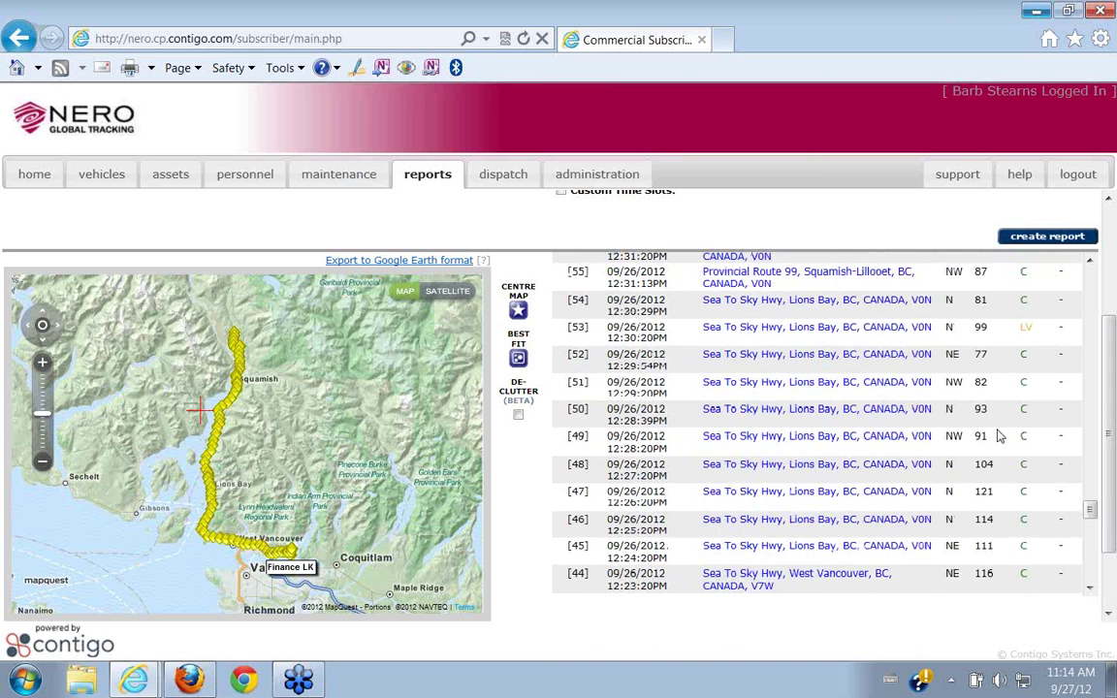
pyautogui.scroll(1, 999, 436)
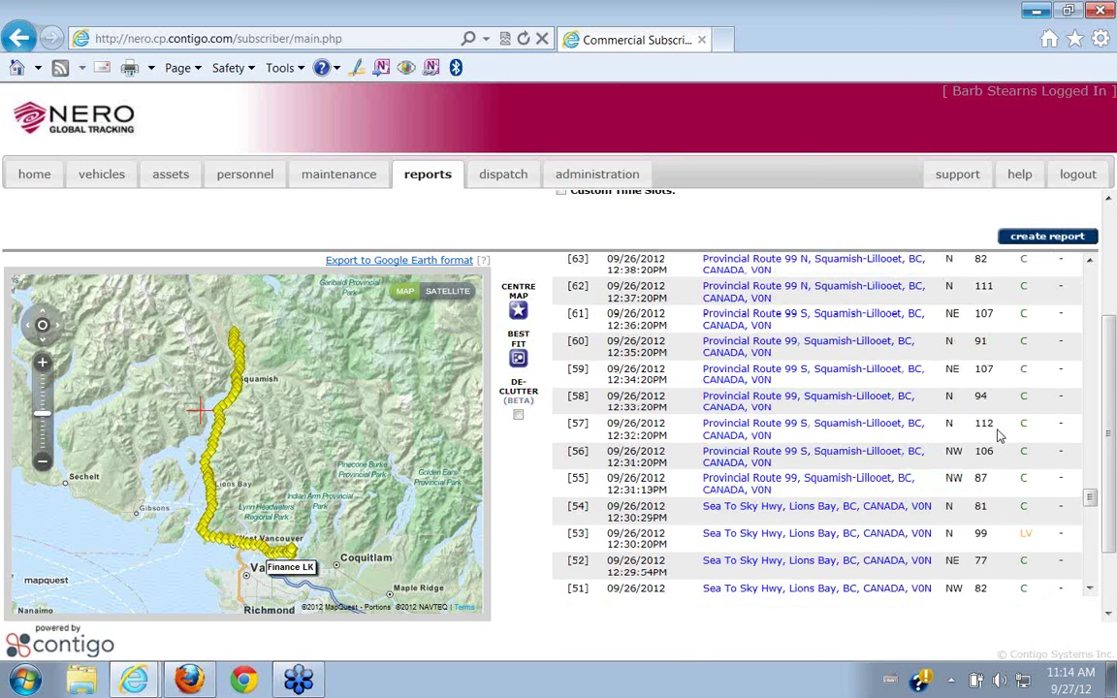
pyautogui.scroll(3, 998, 436)
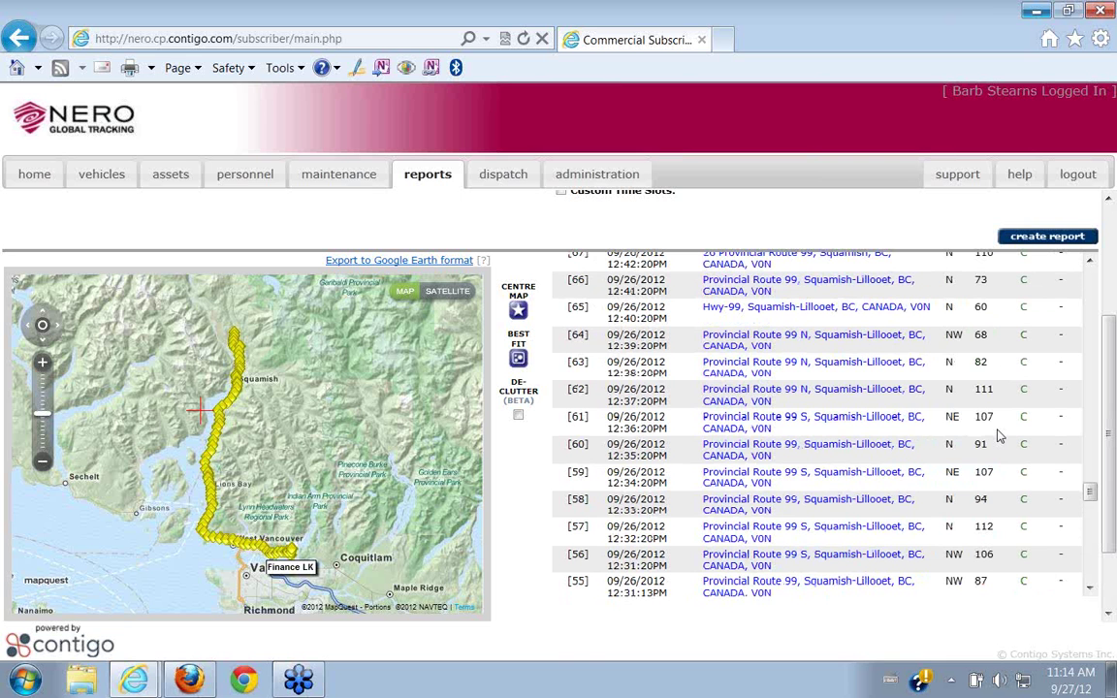
pyautogui.scroll(5, 999, 436)
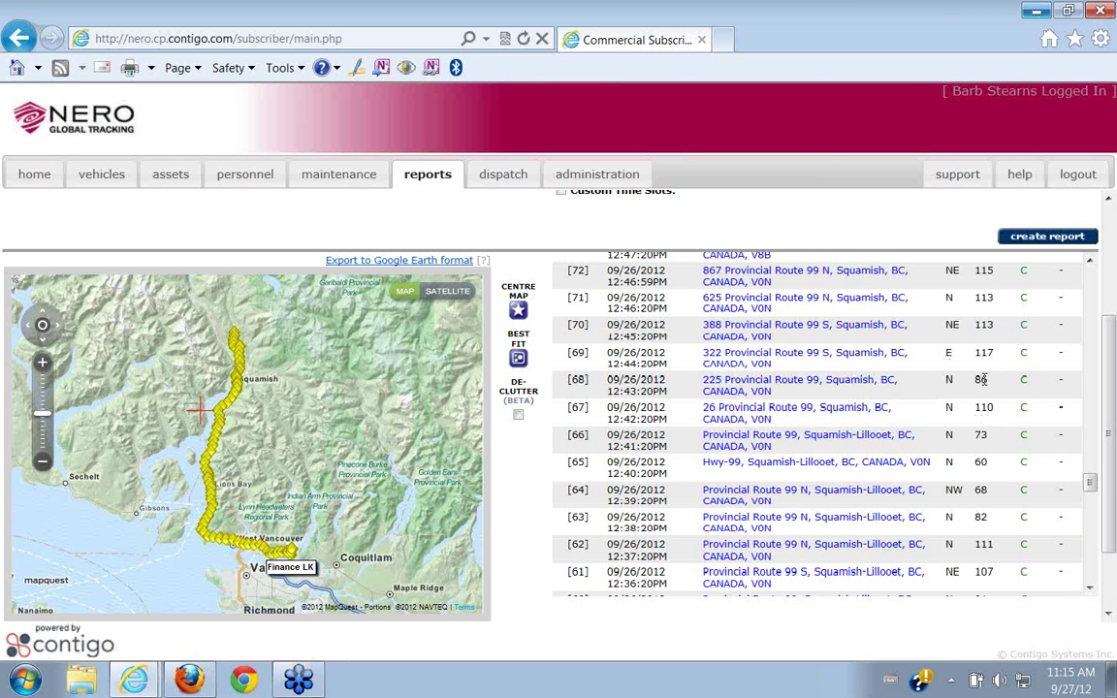
pyautogui.scroll(1, 980, 379)
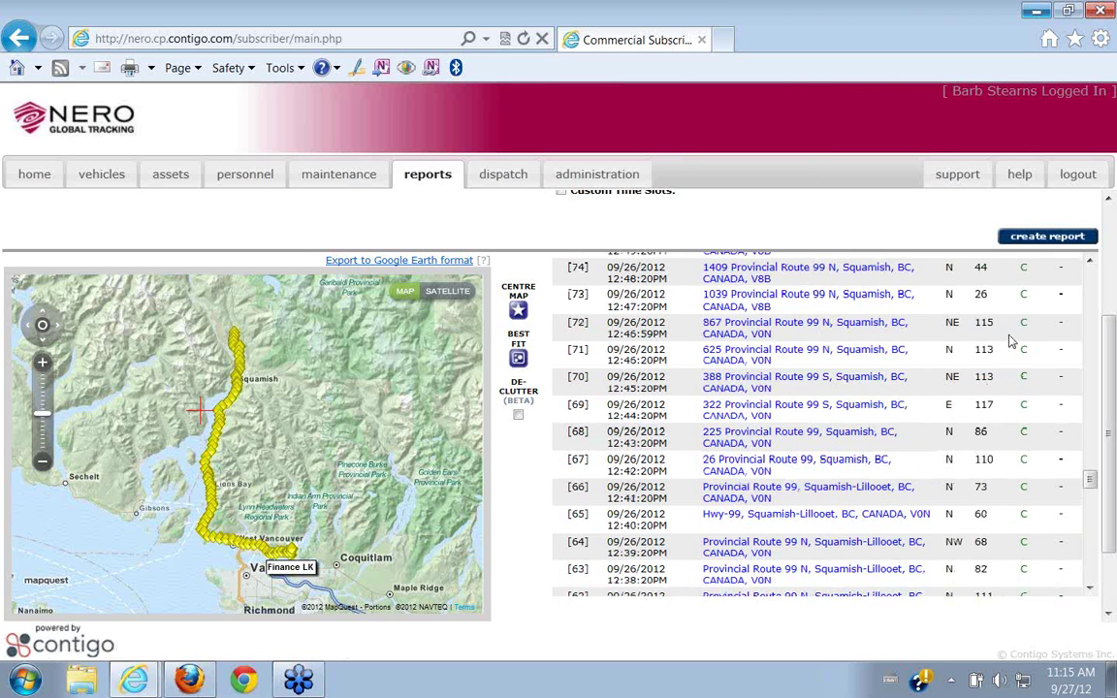
pyautogui.scroll(1, 937, 404)
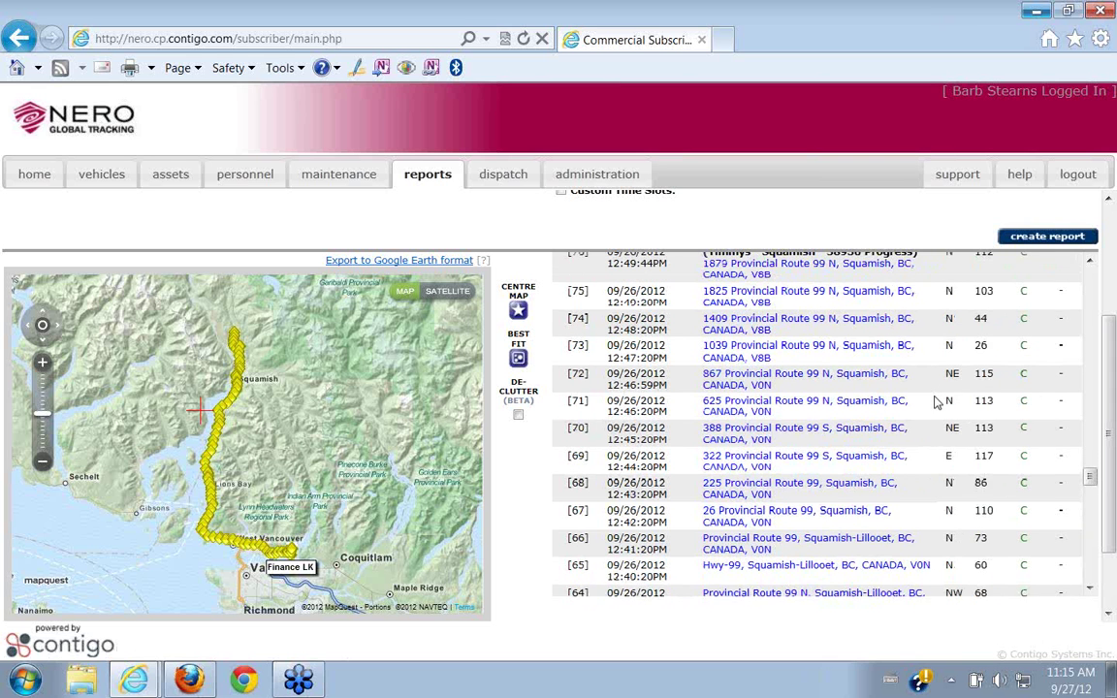
pyautogui.scroll(1, 937, 404)
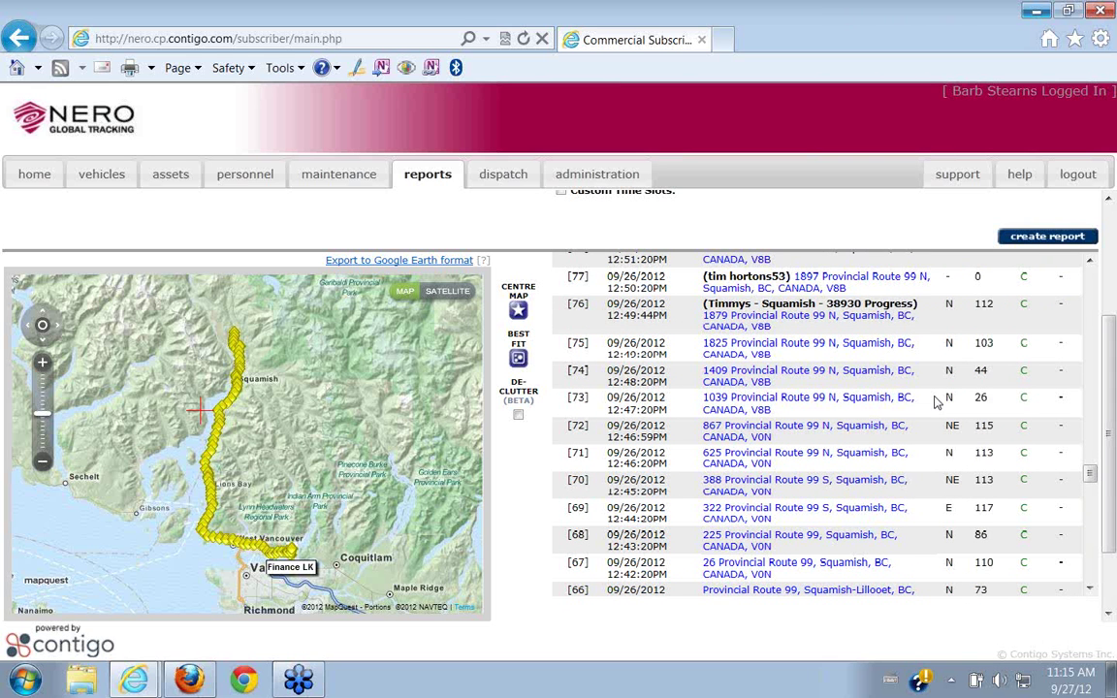
pyautogui.scroll(2, 937, 404)
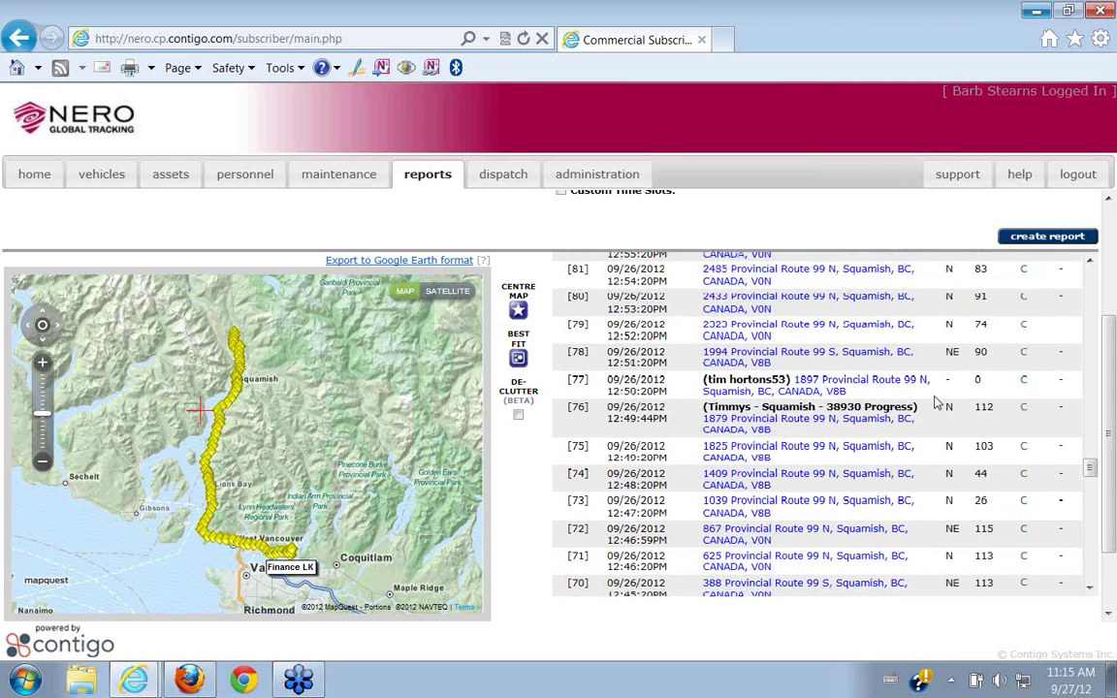
pyautogui.scroll(3, 937, 403)
# Locate the 12:44:20PM point on Provincial Route 99 S on the map, inspect the details of the neighbouring markers, and close the details.
pyautogui.scroll(-4, 937, 403)
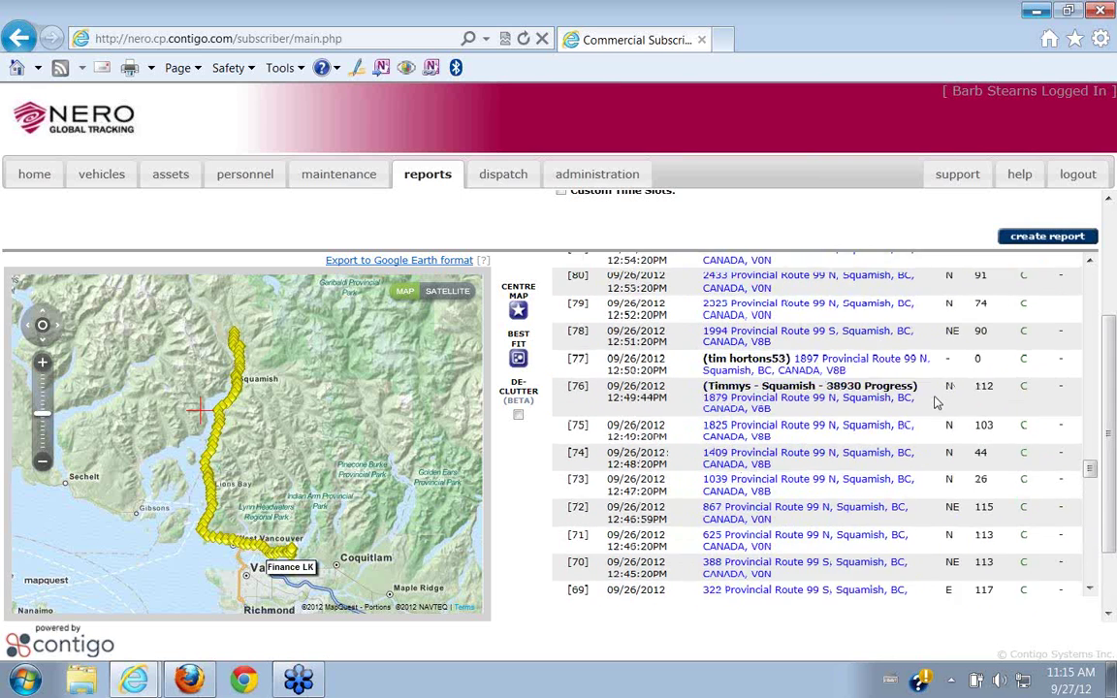
pyautogui.scroll(-2, 938, 403)
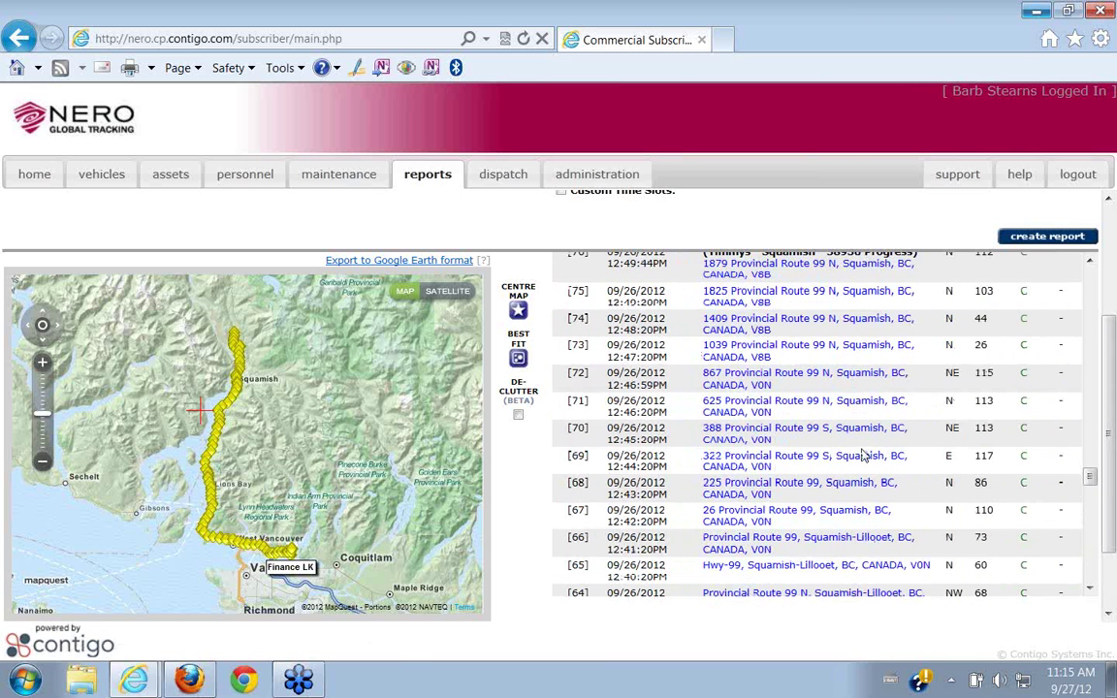
pyautogui.click(763, 465)
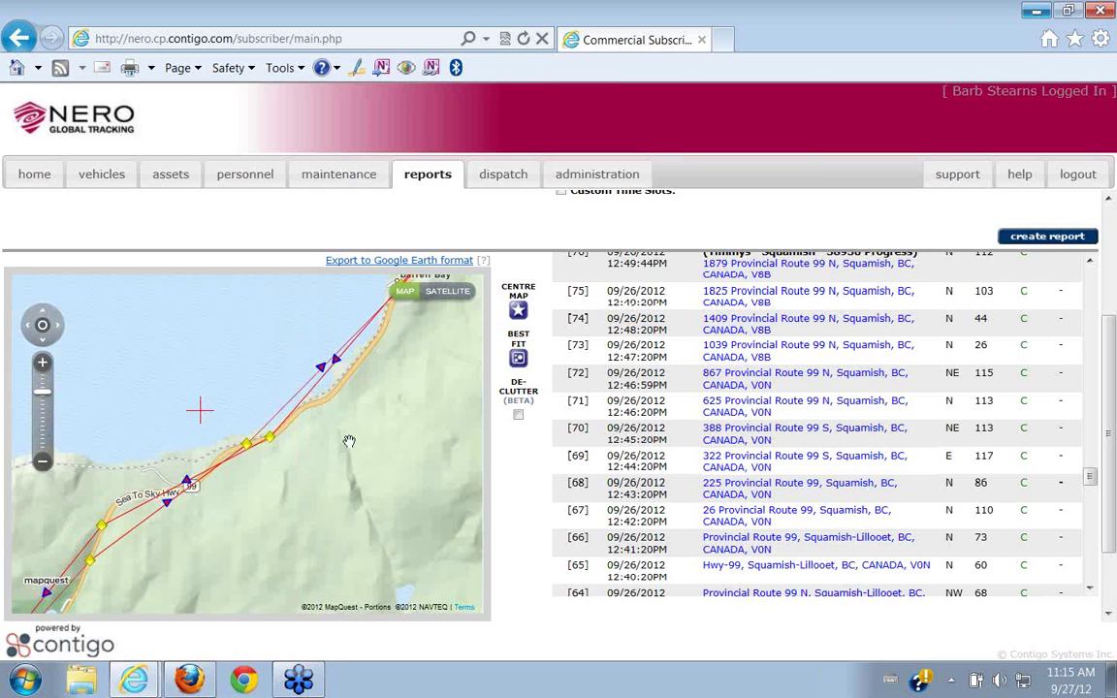
pyautogui.click(269, 436)
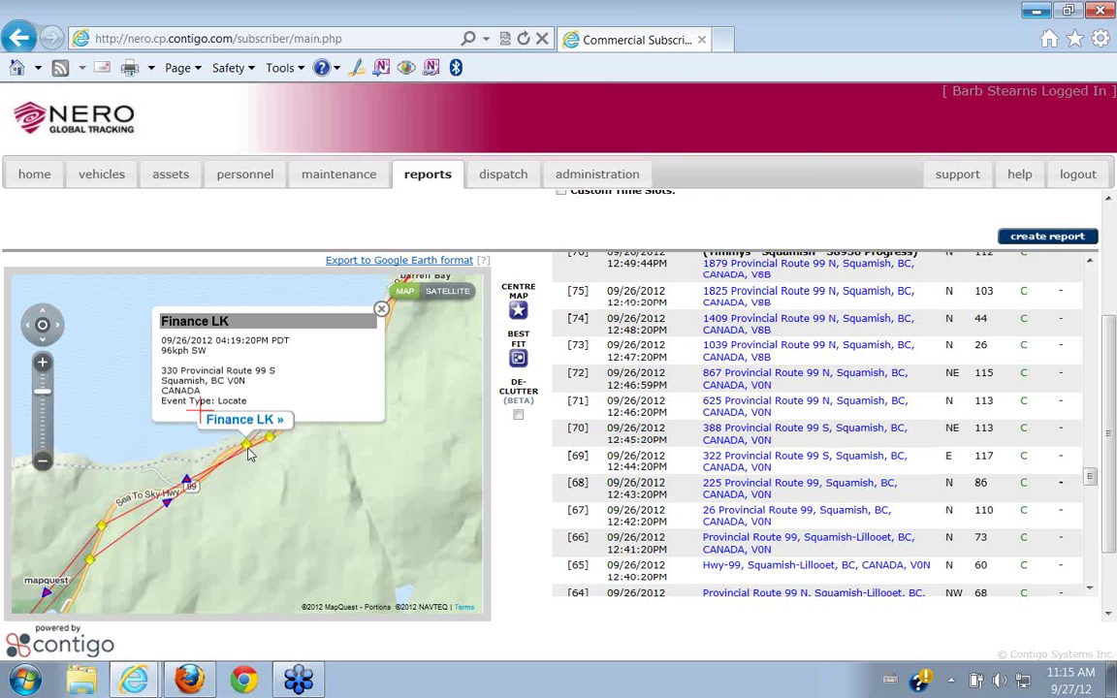
pyautogui.click(247, 445)
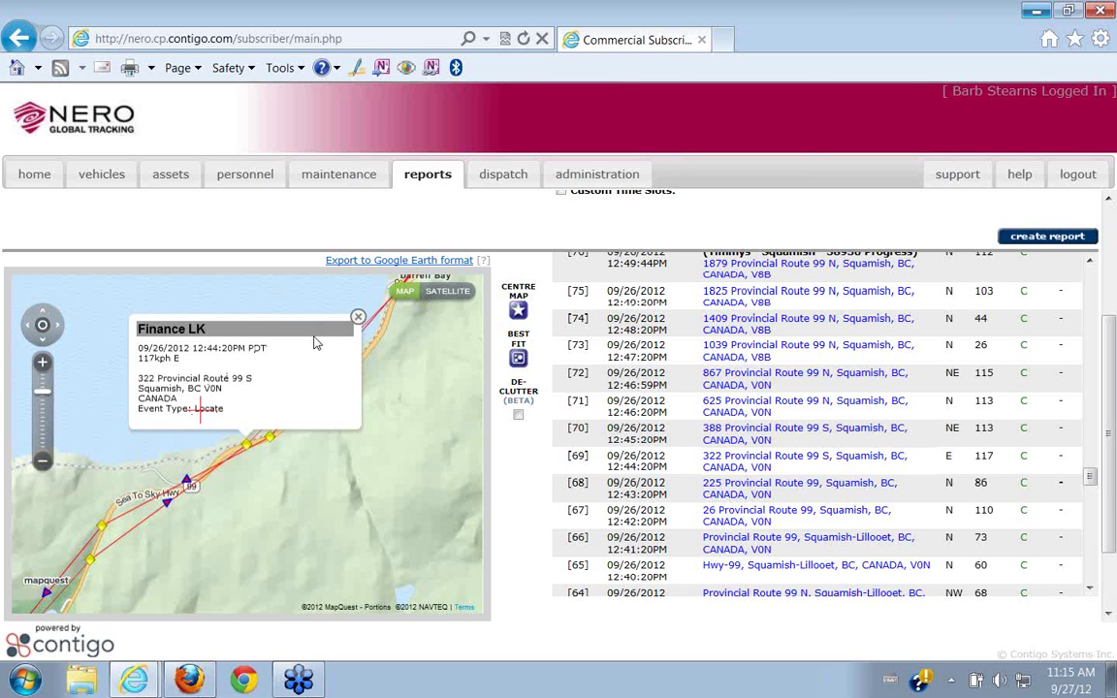
pyautogui.click(357, 318)
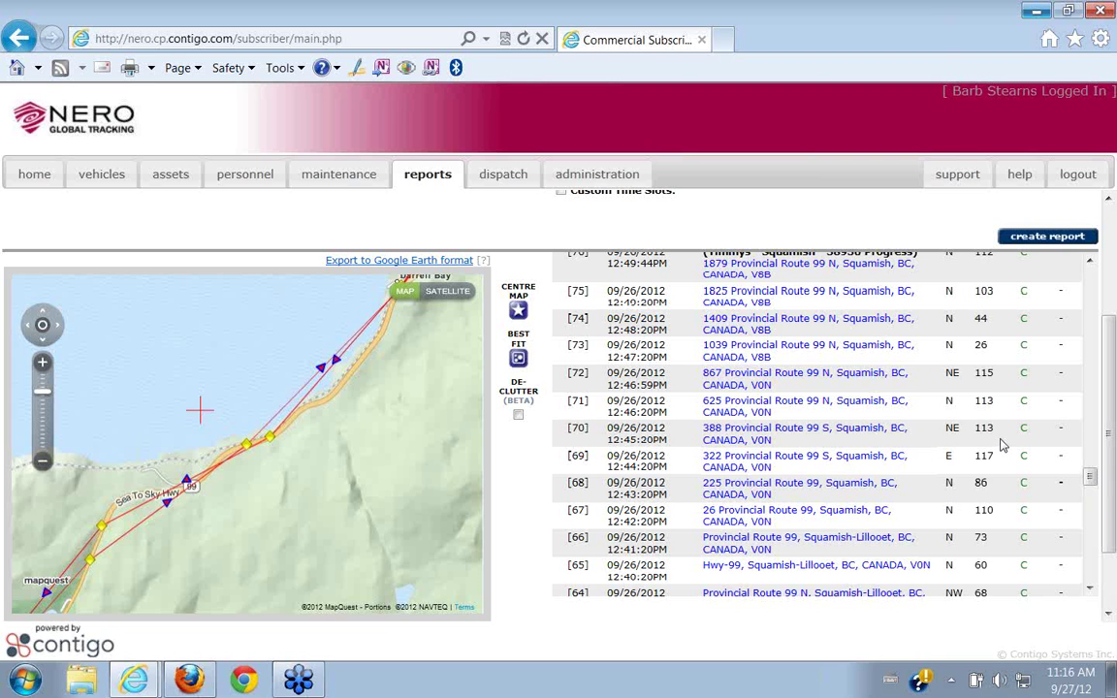
# Examine the recorded speeds in the later locate data from Provincial Route 99 through Squamish Valley Rd and Paradise Valley Rd.
pyautogui.scroll(1, 1006, 432)
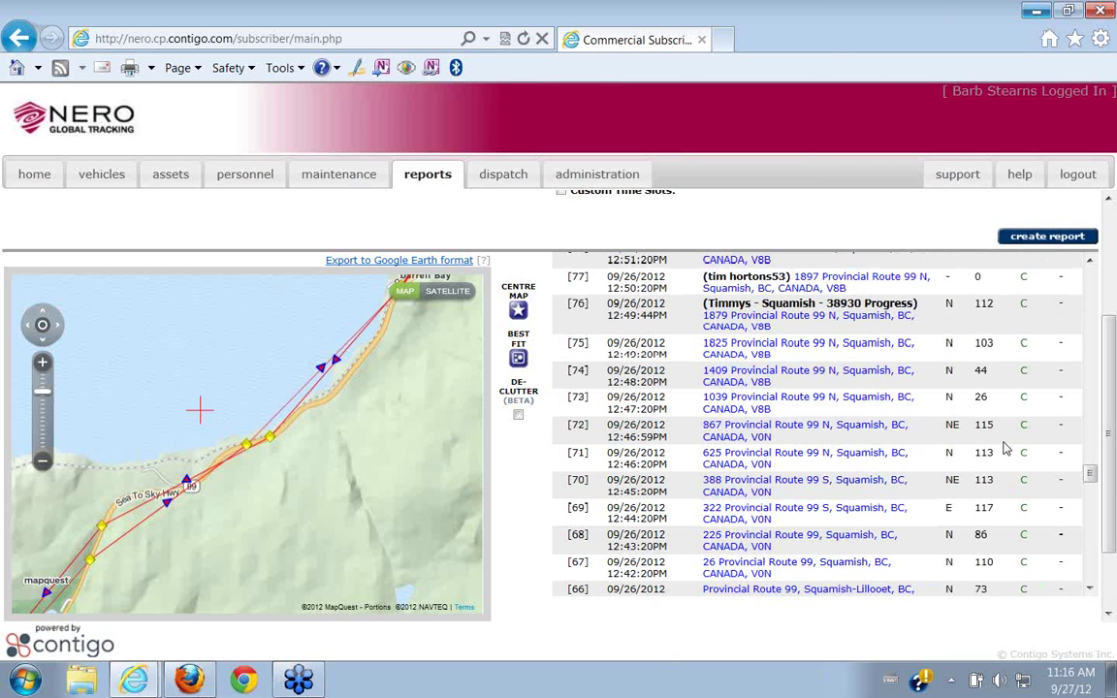
pyautogui.scroll(1, 1006, 448)
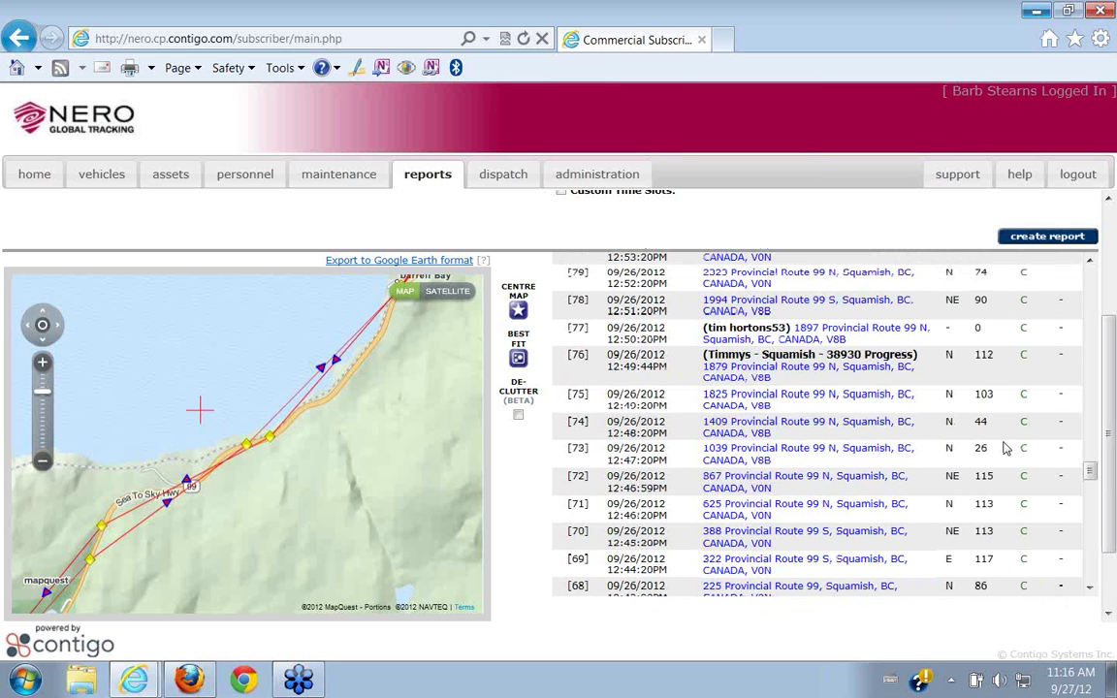
pyautogui.scroll(1, 1006, 448)
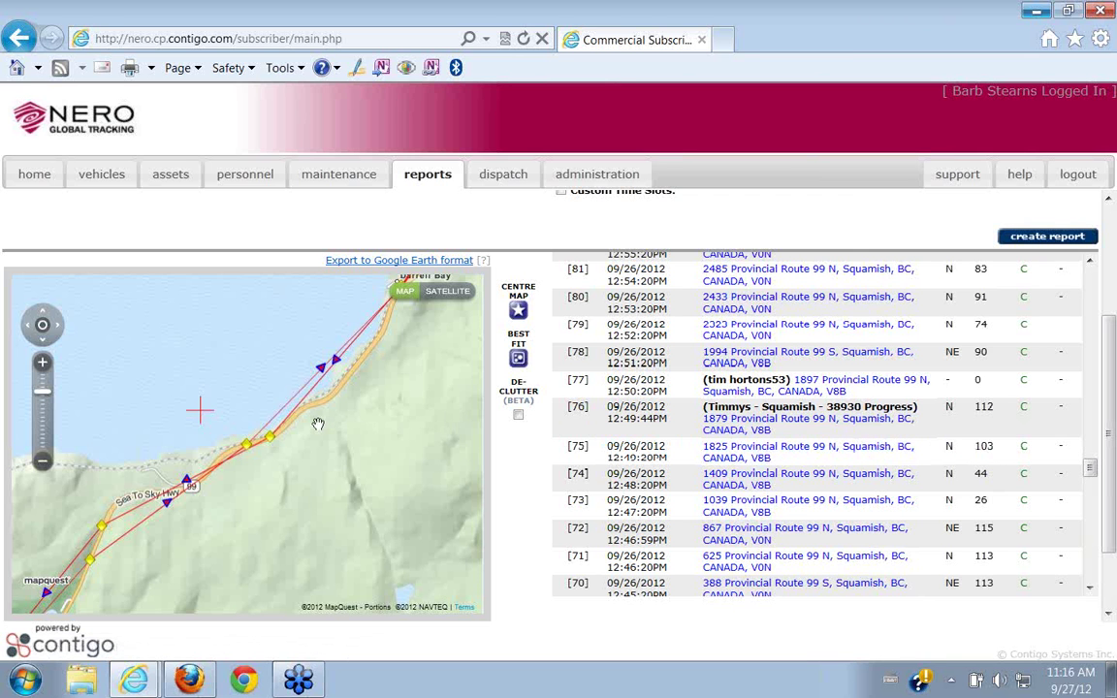
pyautogui.moveTo(248, 449)
pyautogui.scroll(1, 808, 429)
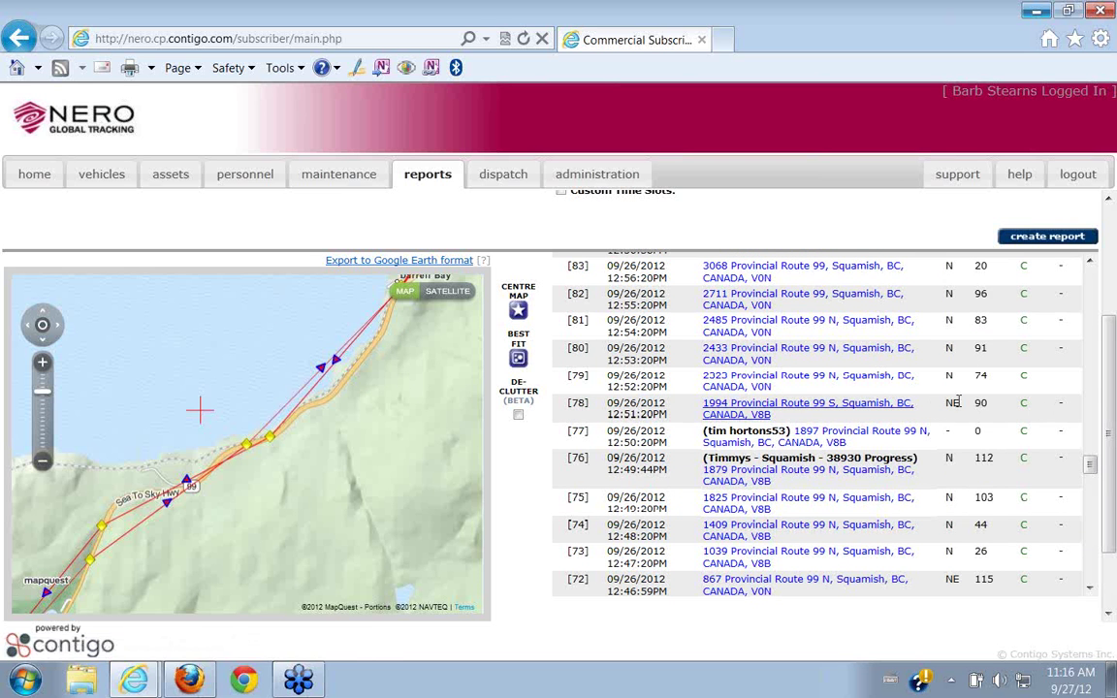
pyautogui.scroll(1, 916, 412)
pyautogui.scroll(3, 916, 412)
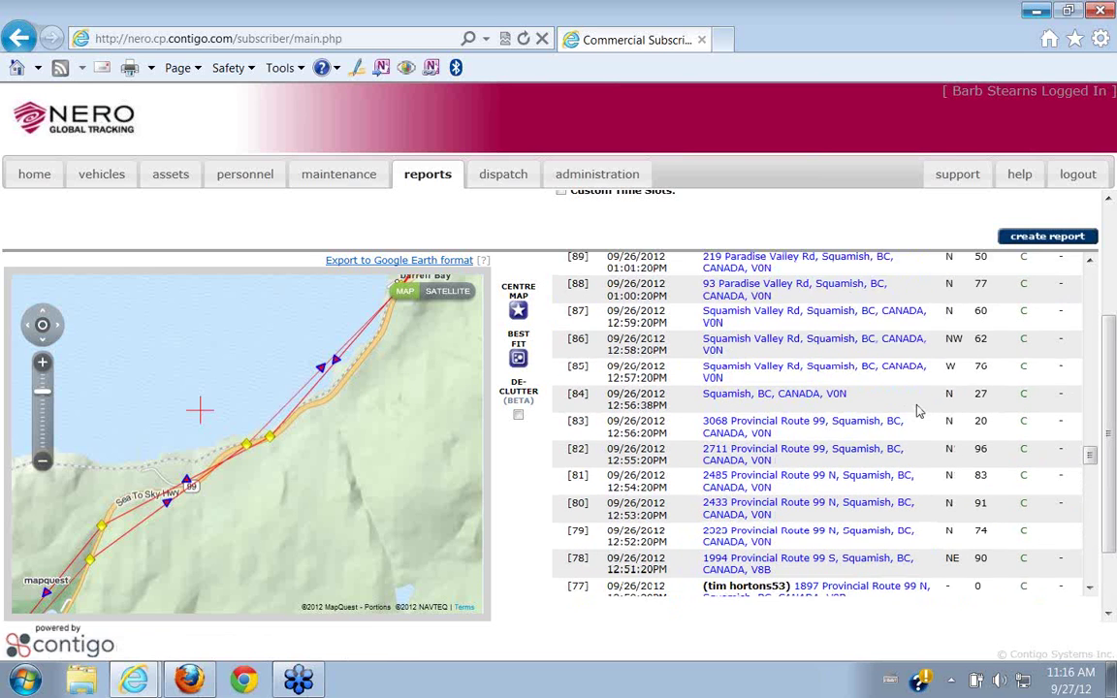
pyautogui.scroll(4, 916, 412)
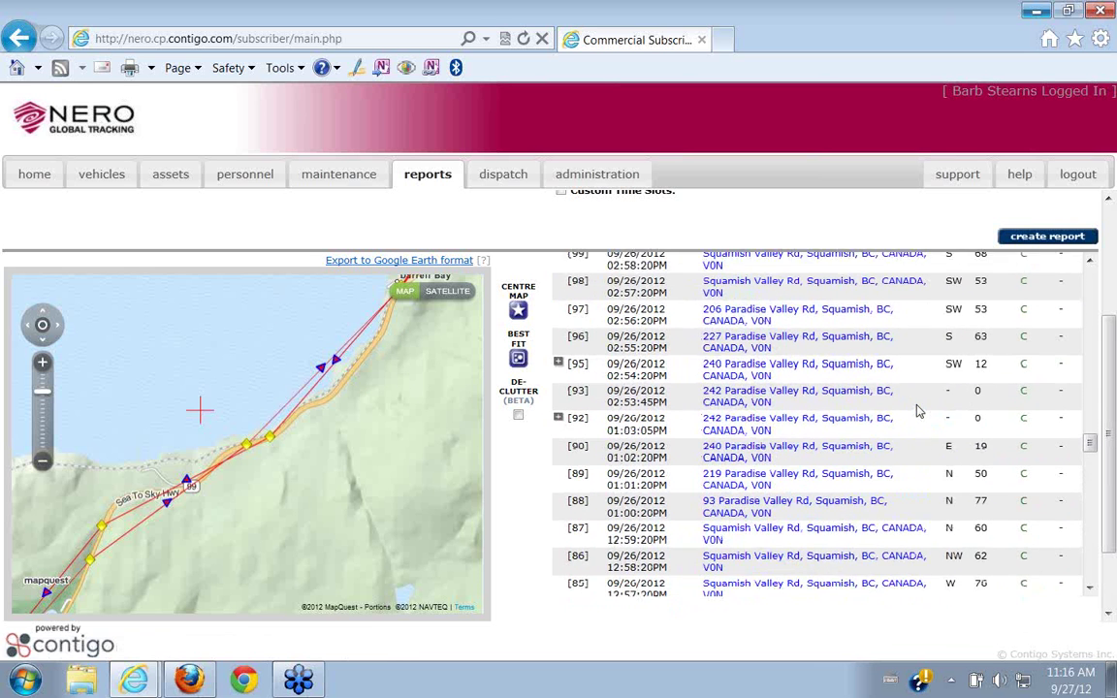